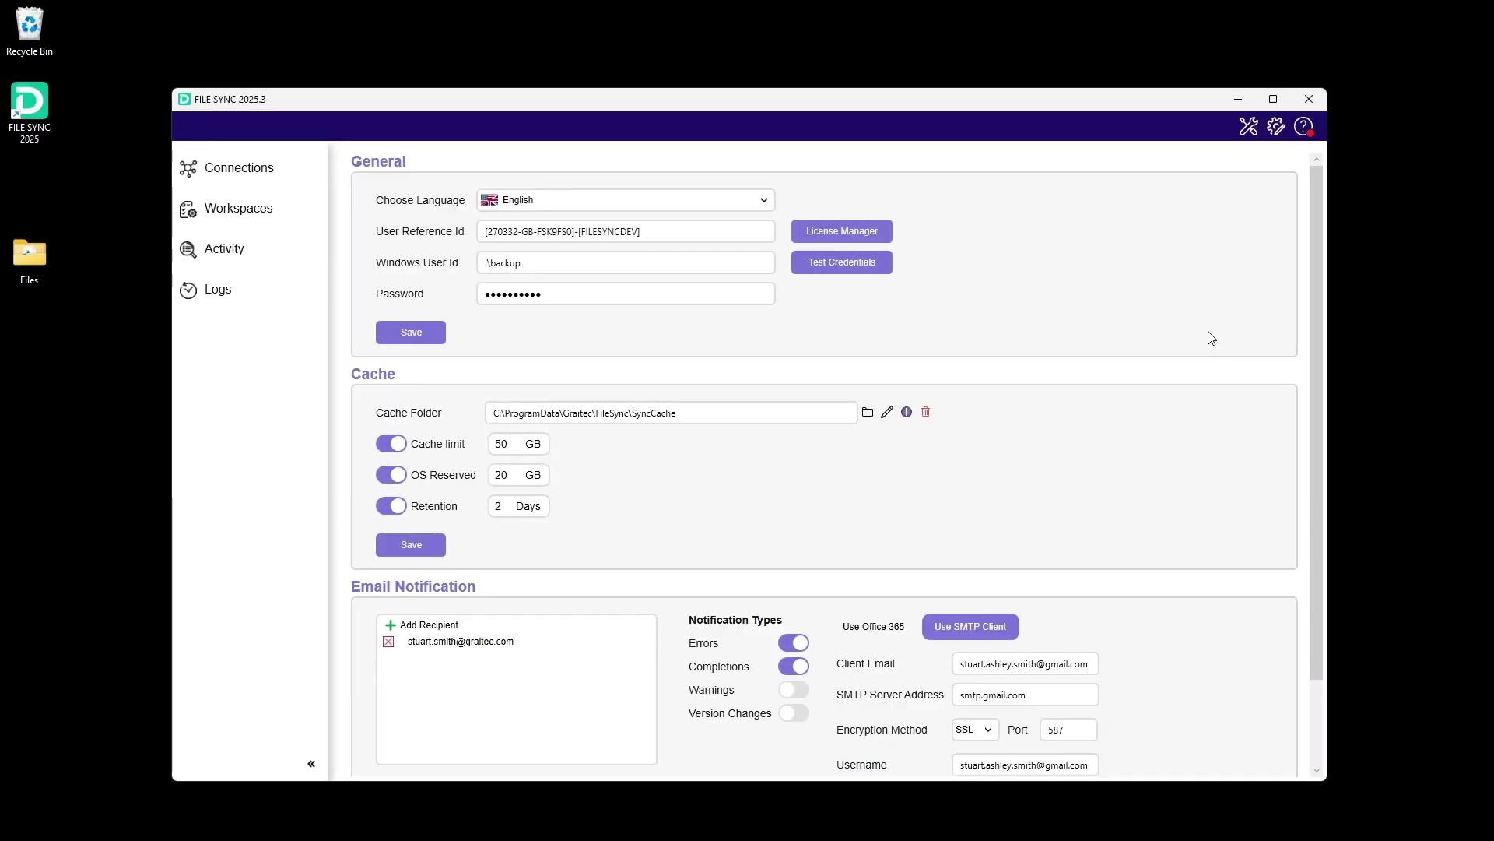
- Accept the License Agreement terms for the available FILE SYNC update and install it
left_click(1305, 128)
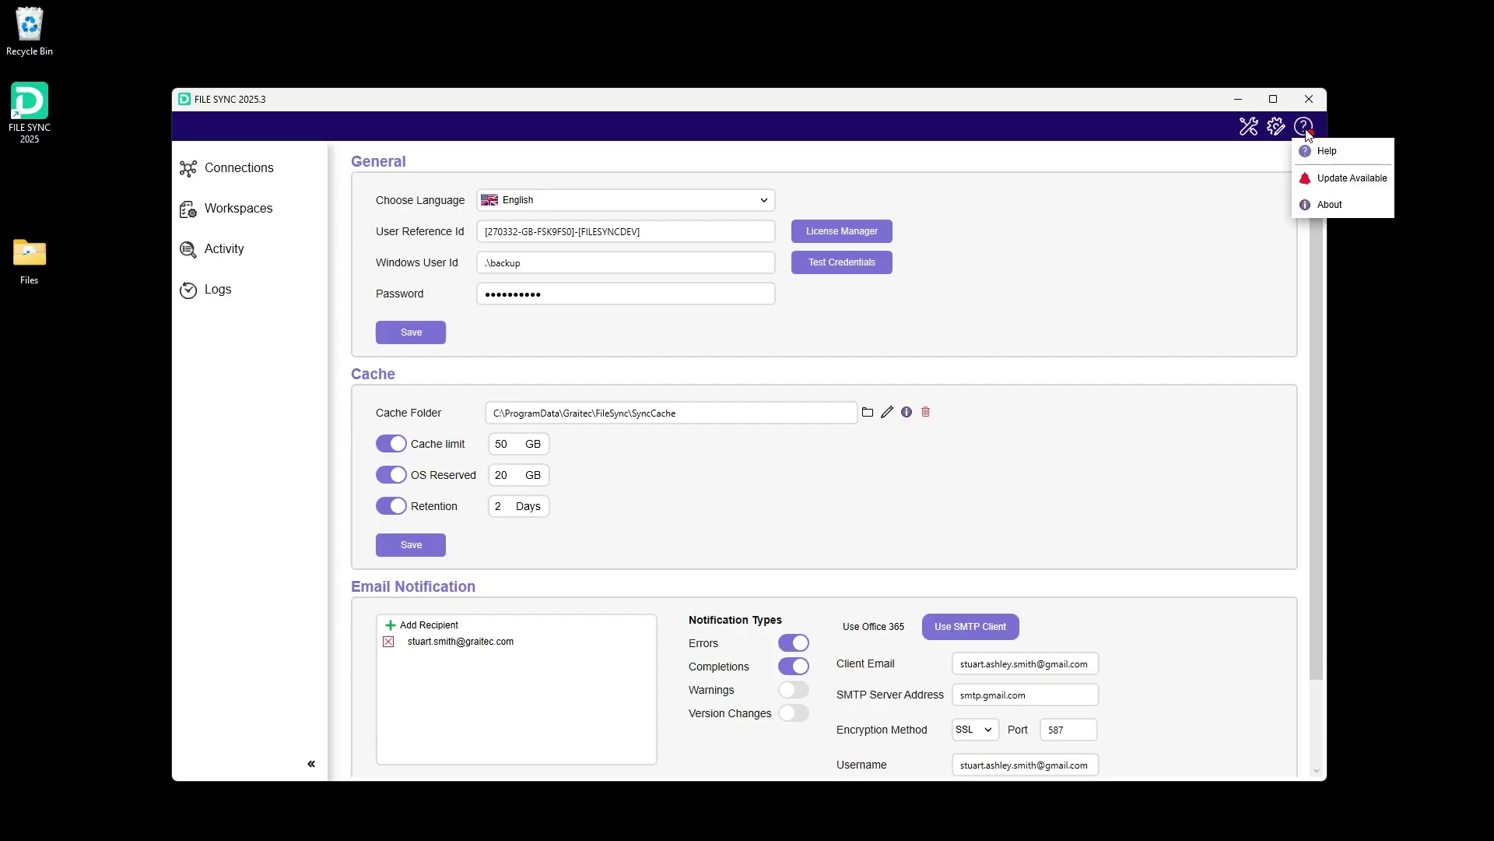
left_click(1320, 180)
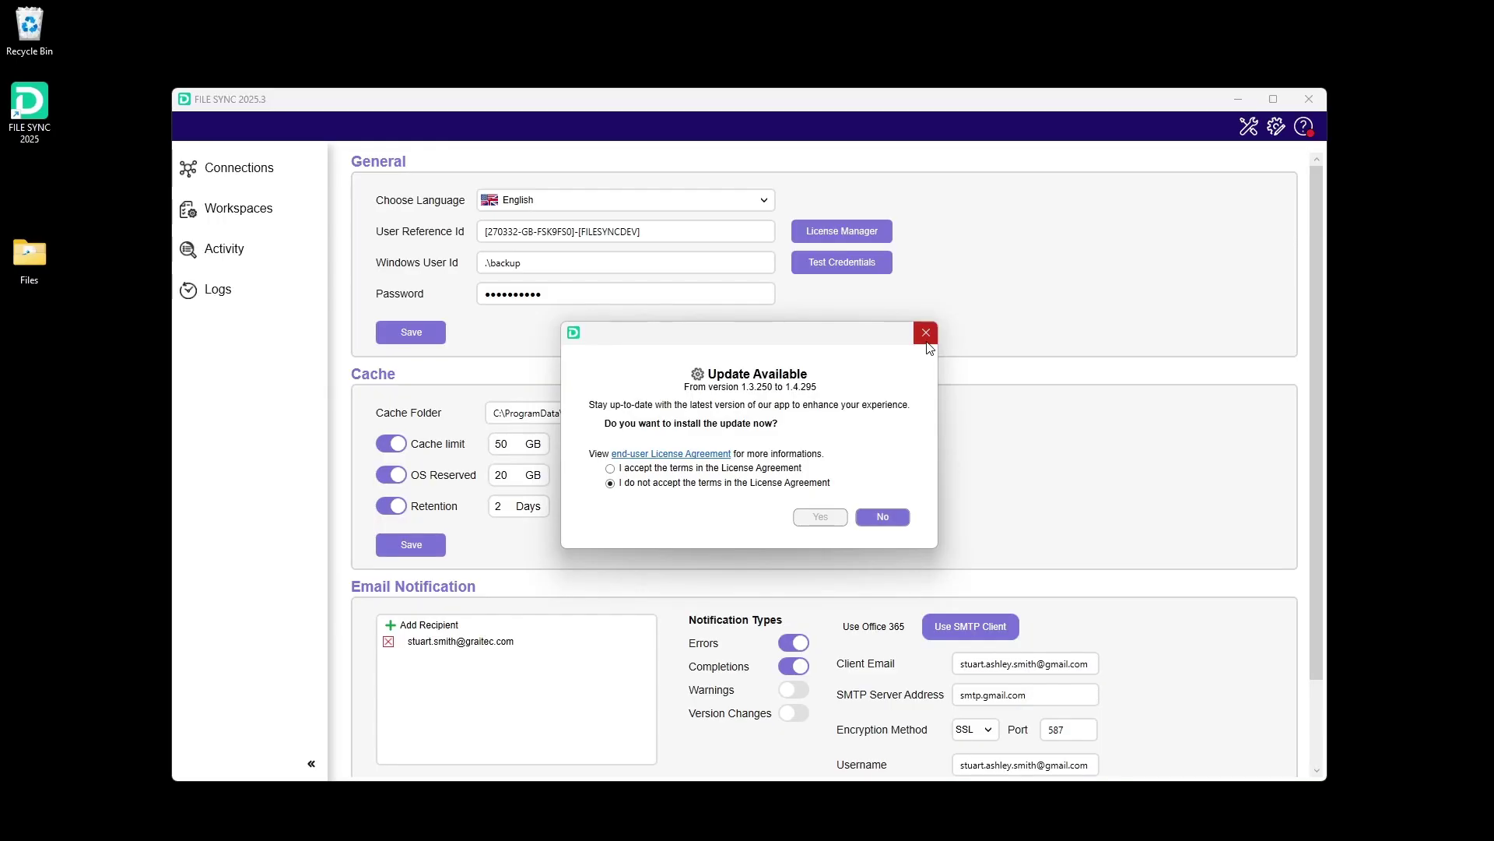
left_click(621, 471)
left_click(818, 522)
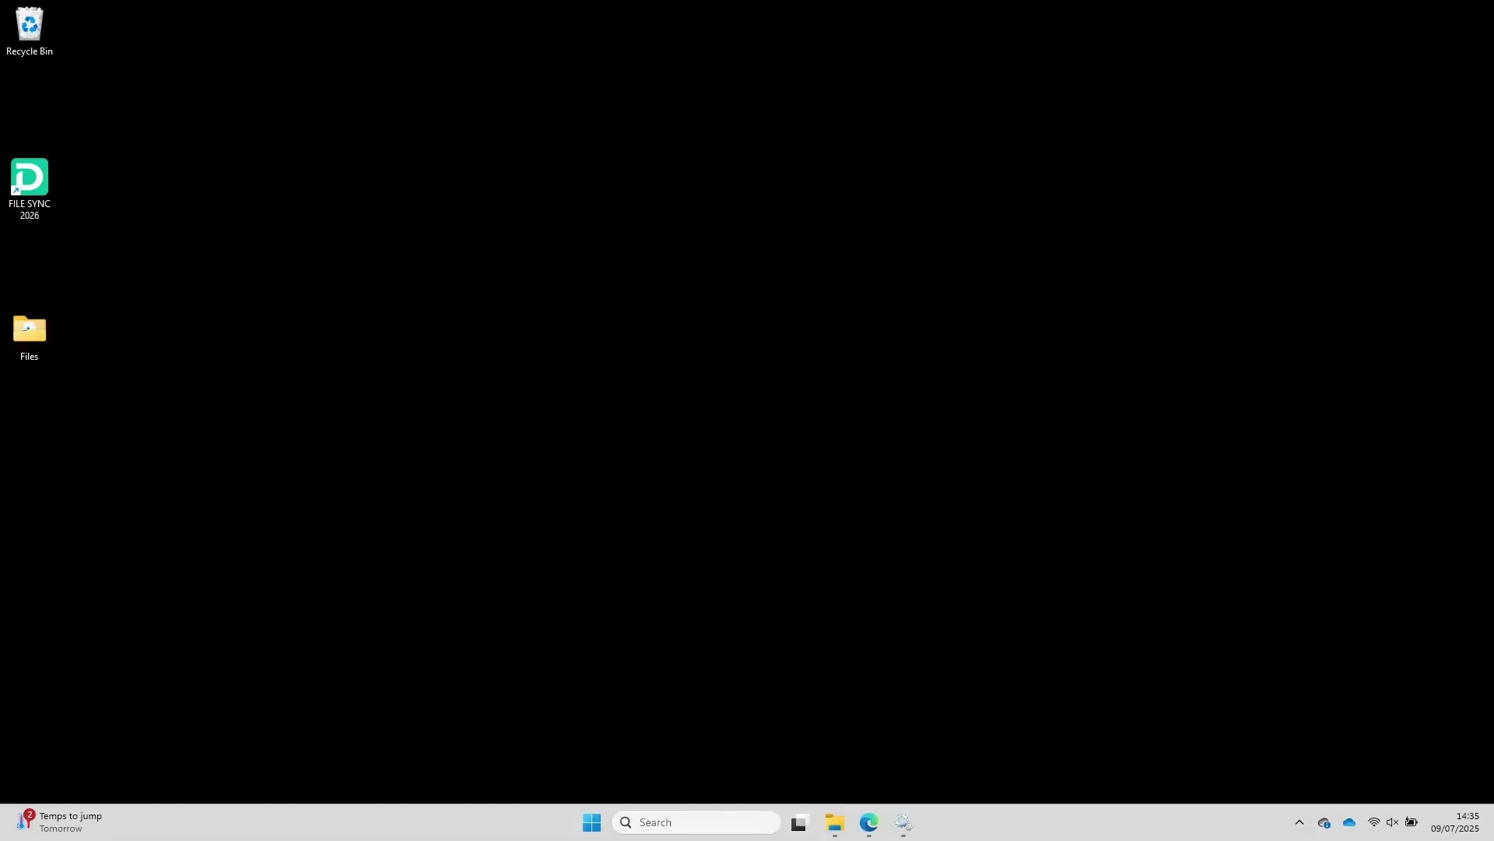
- Launch FILE SYNC 2026 and recover the saved configuration for the backup user by entering the account password
double_click(29, 183)
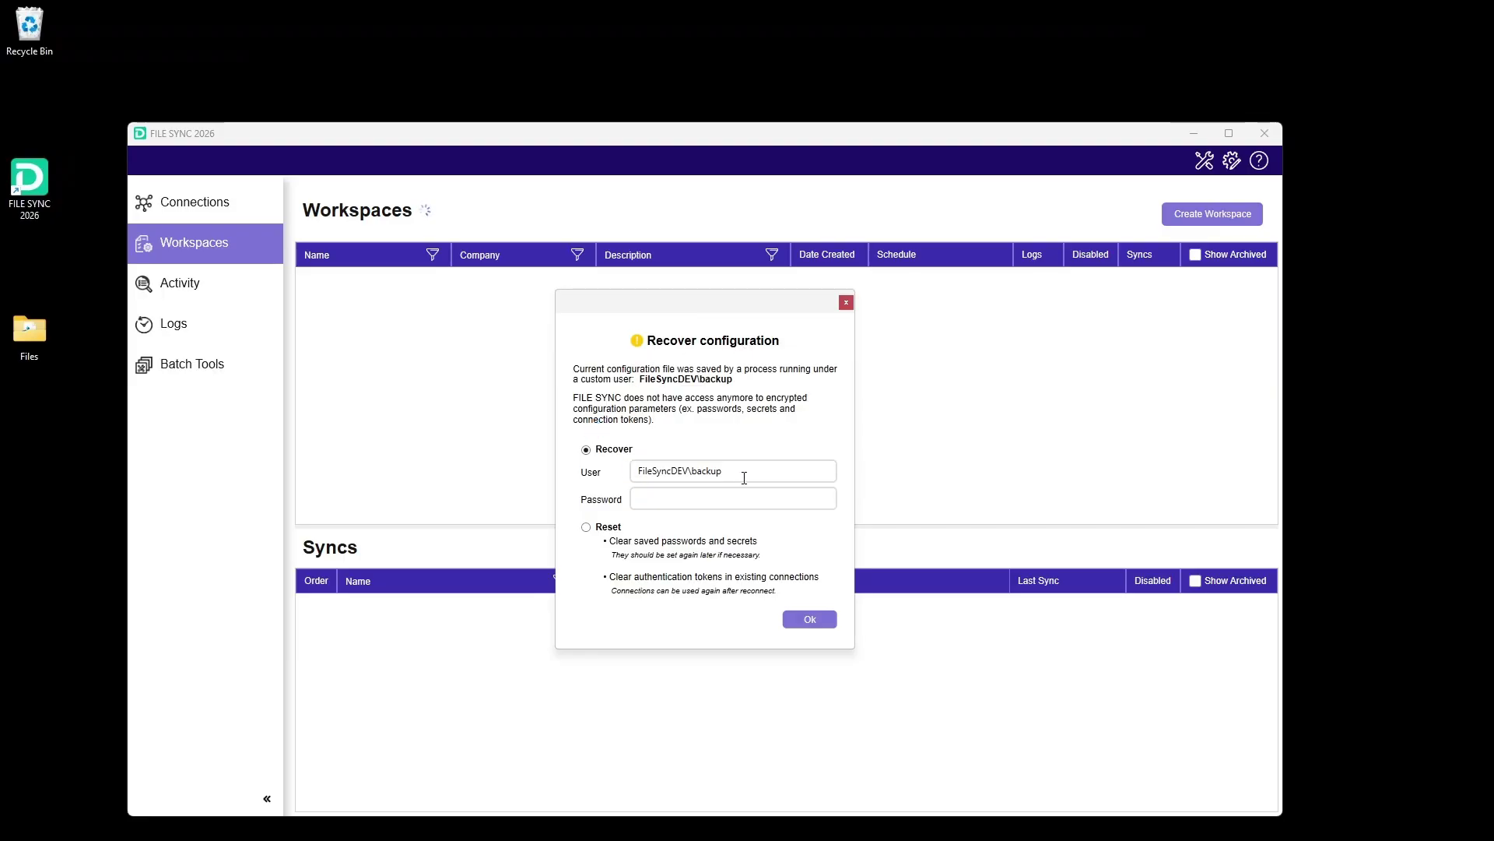
left_click_drag(744, 477, 630, 471)
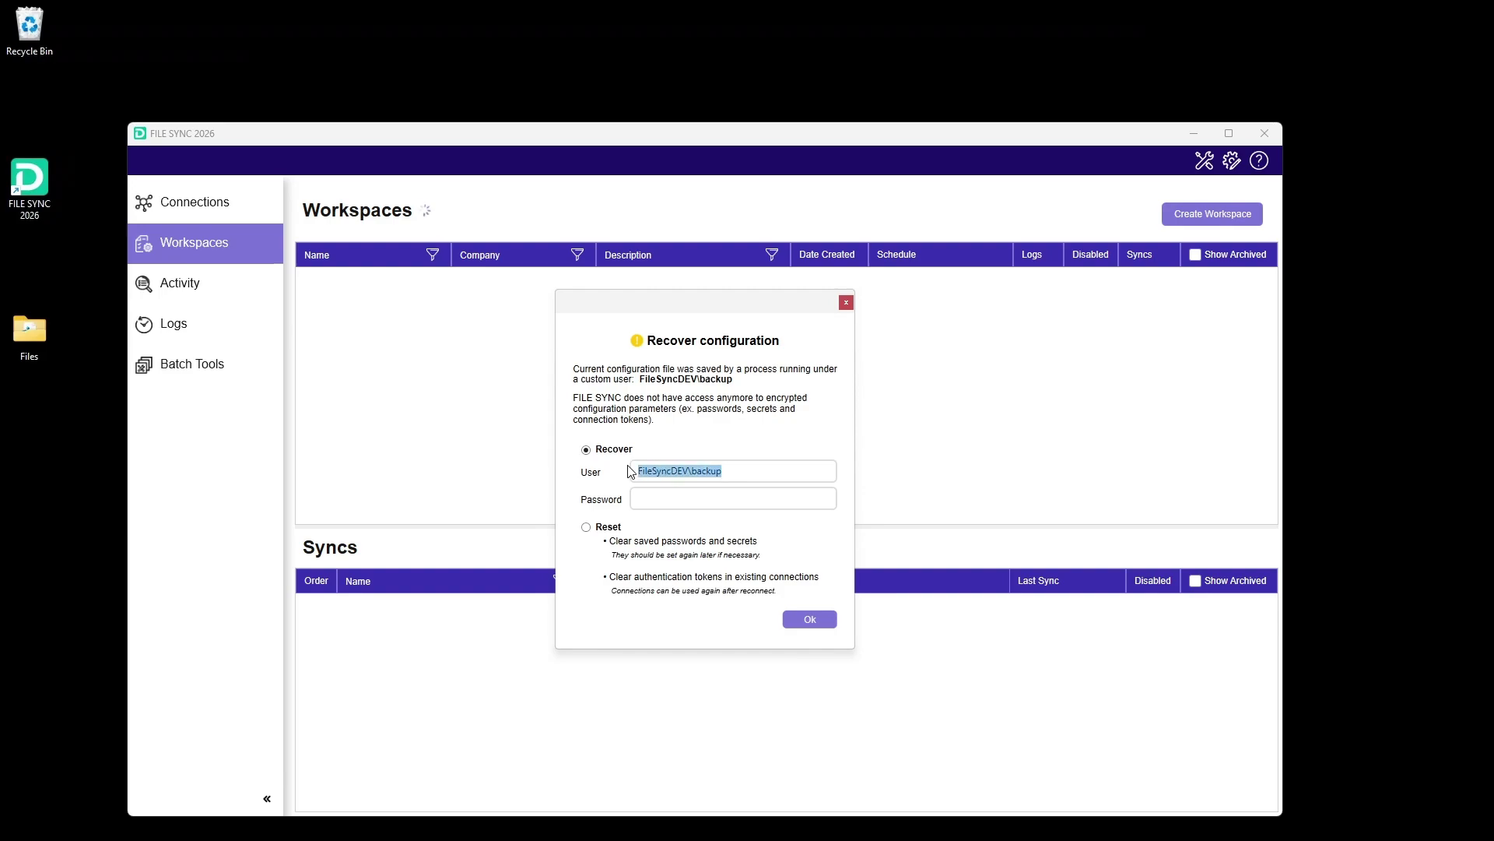
left_click(656, 498)
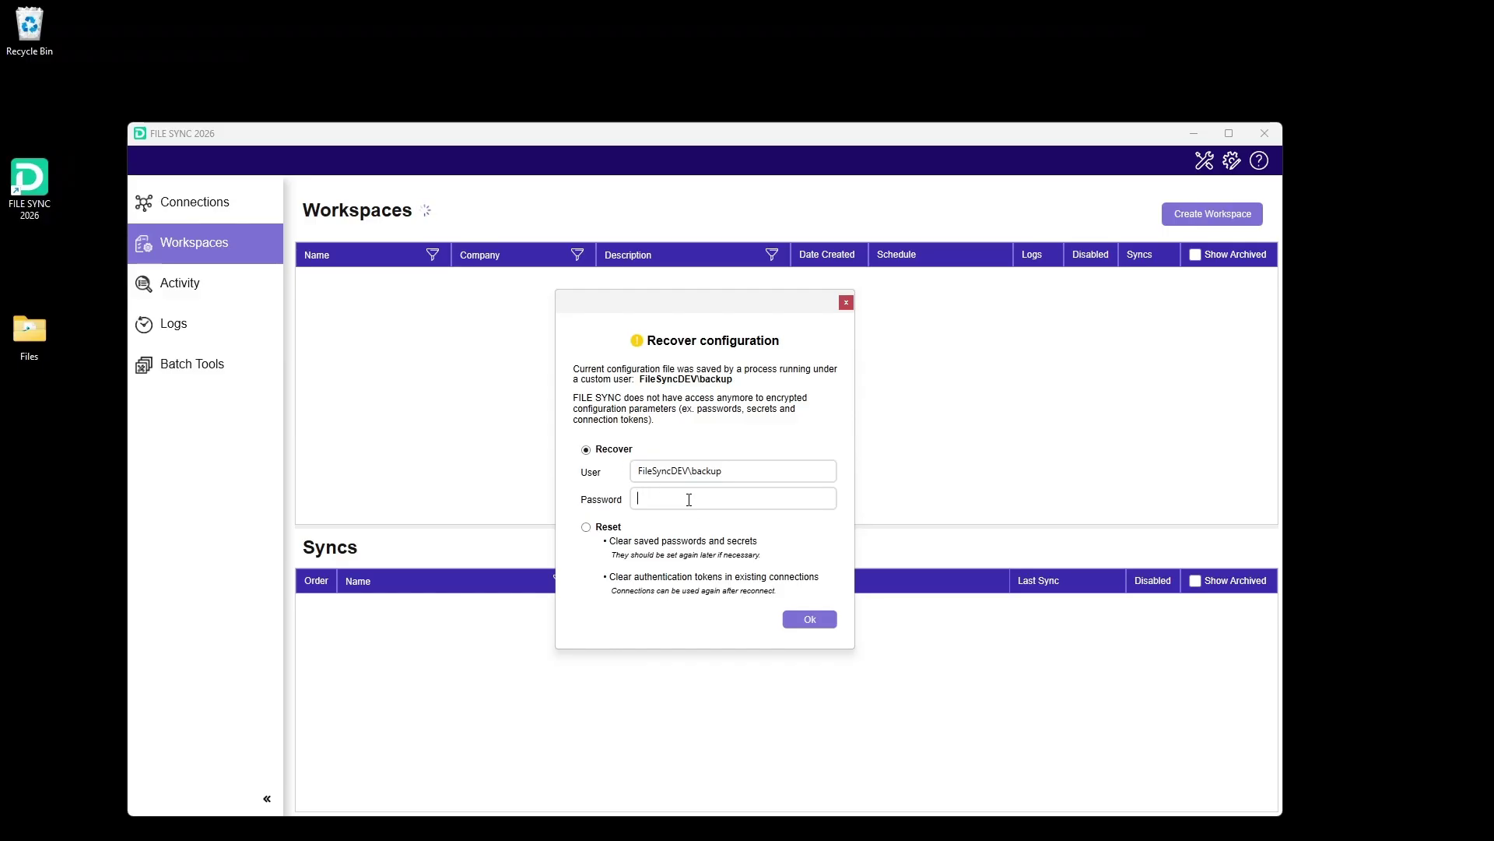
type("••••")
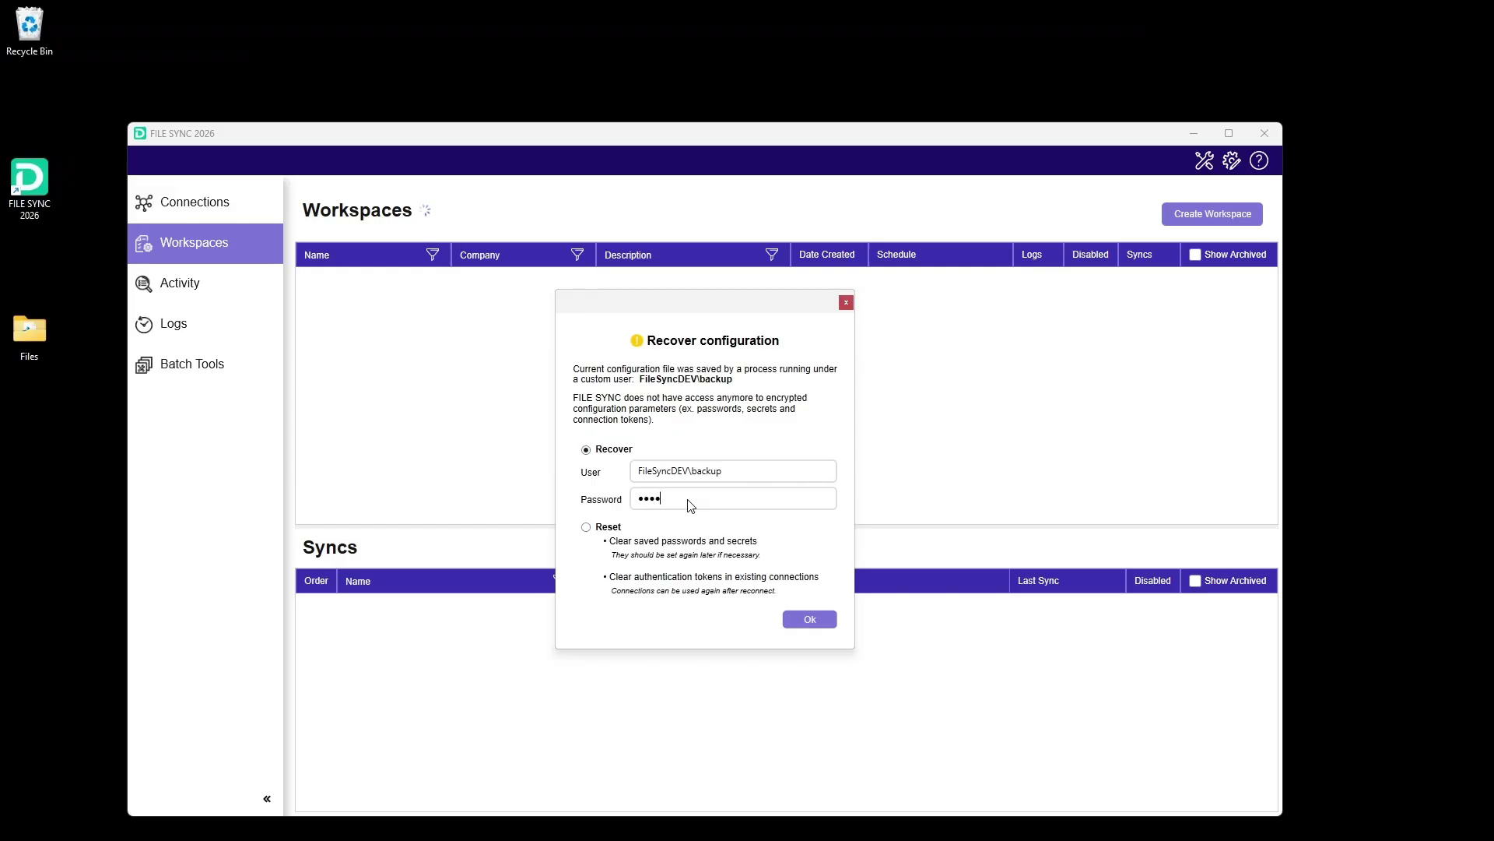
type("•••••")
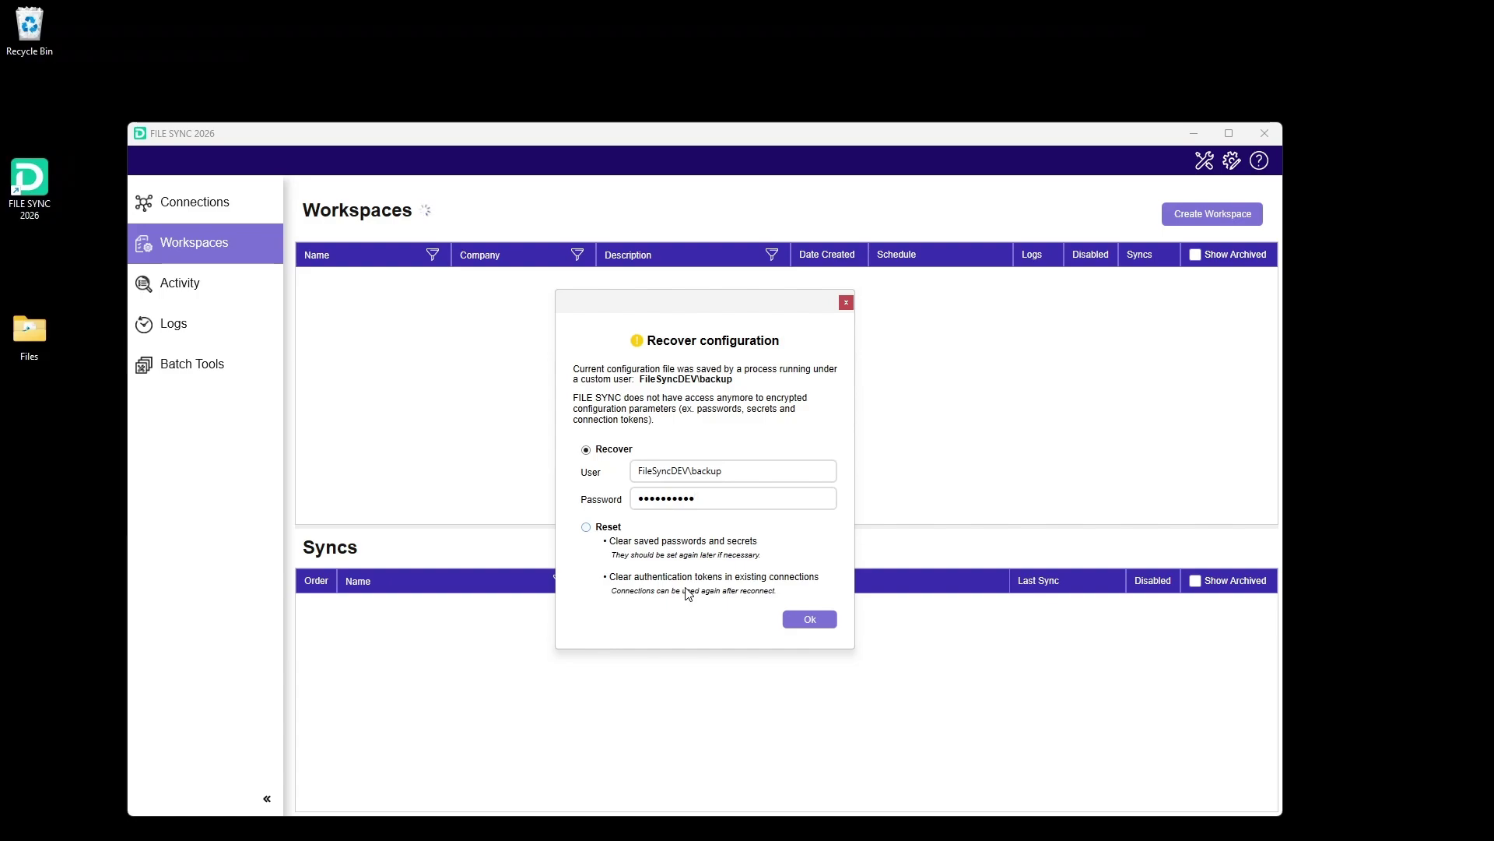
left_click(812, 624)
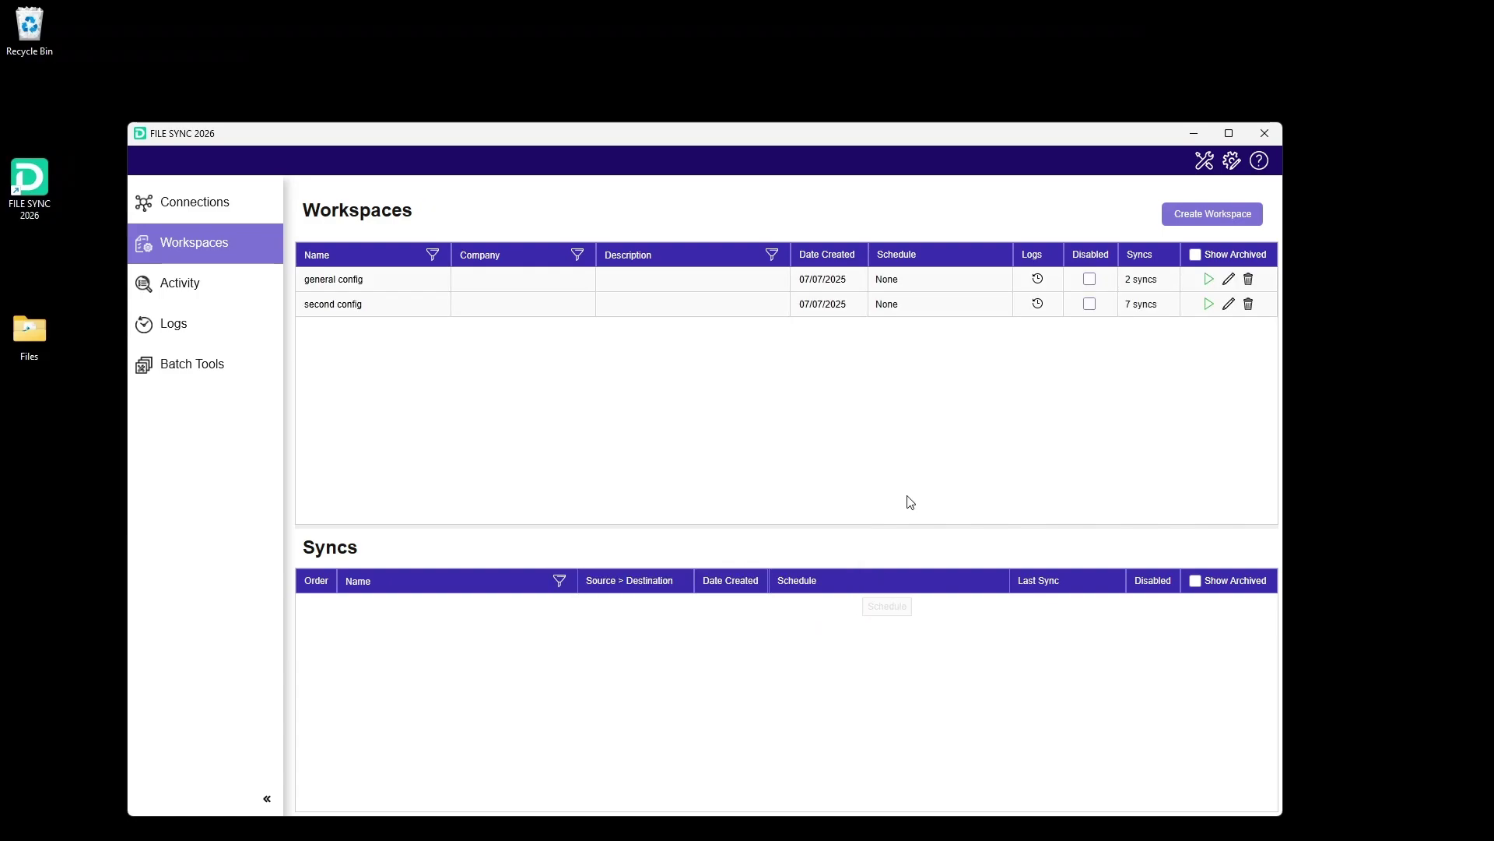
- Open the application settings and look at the Autodesk Client Id and Autodesk Client Secret fields
left_click(1236, 168)
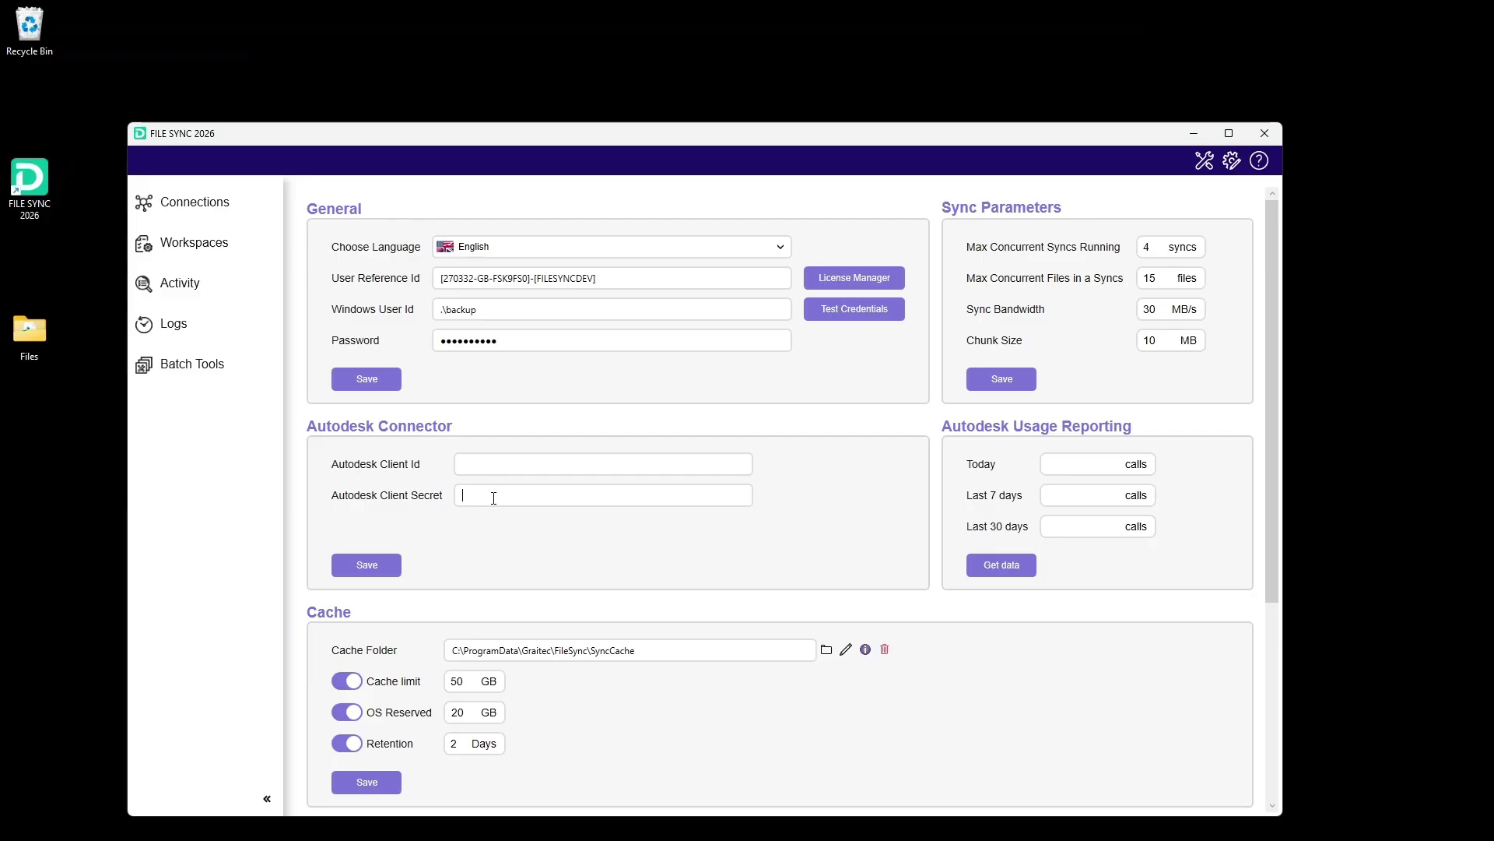
left_click(485, 467)
key("Tab")
- Switch to Edge and read the Platform Authentication for FILE SYNC help on creating an APS App, custom integration and adding credentials
left_click(1260, 161)
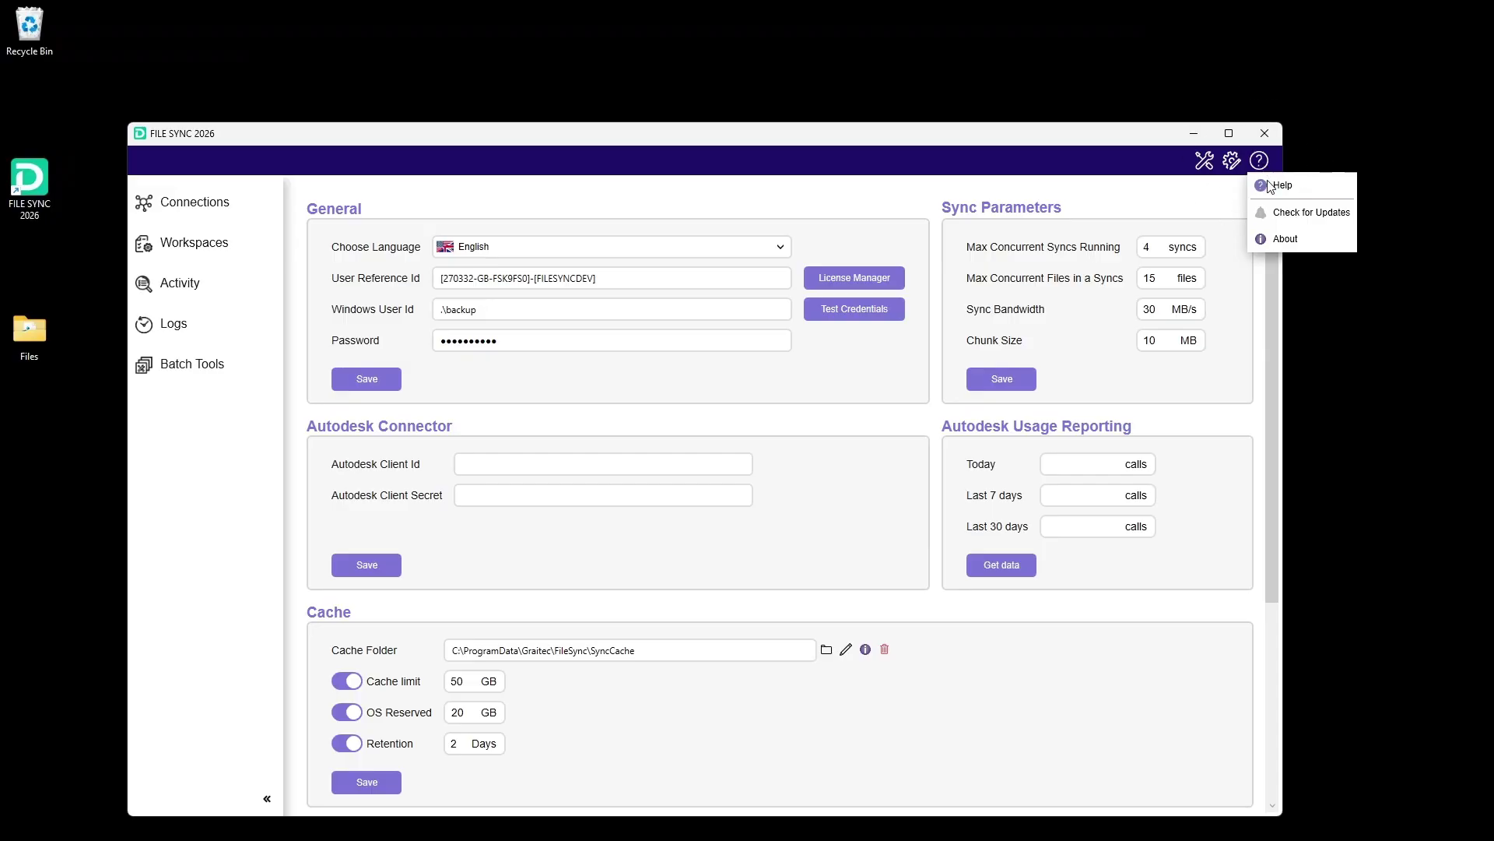
key("super")
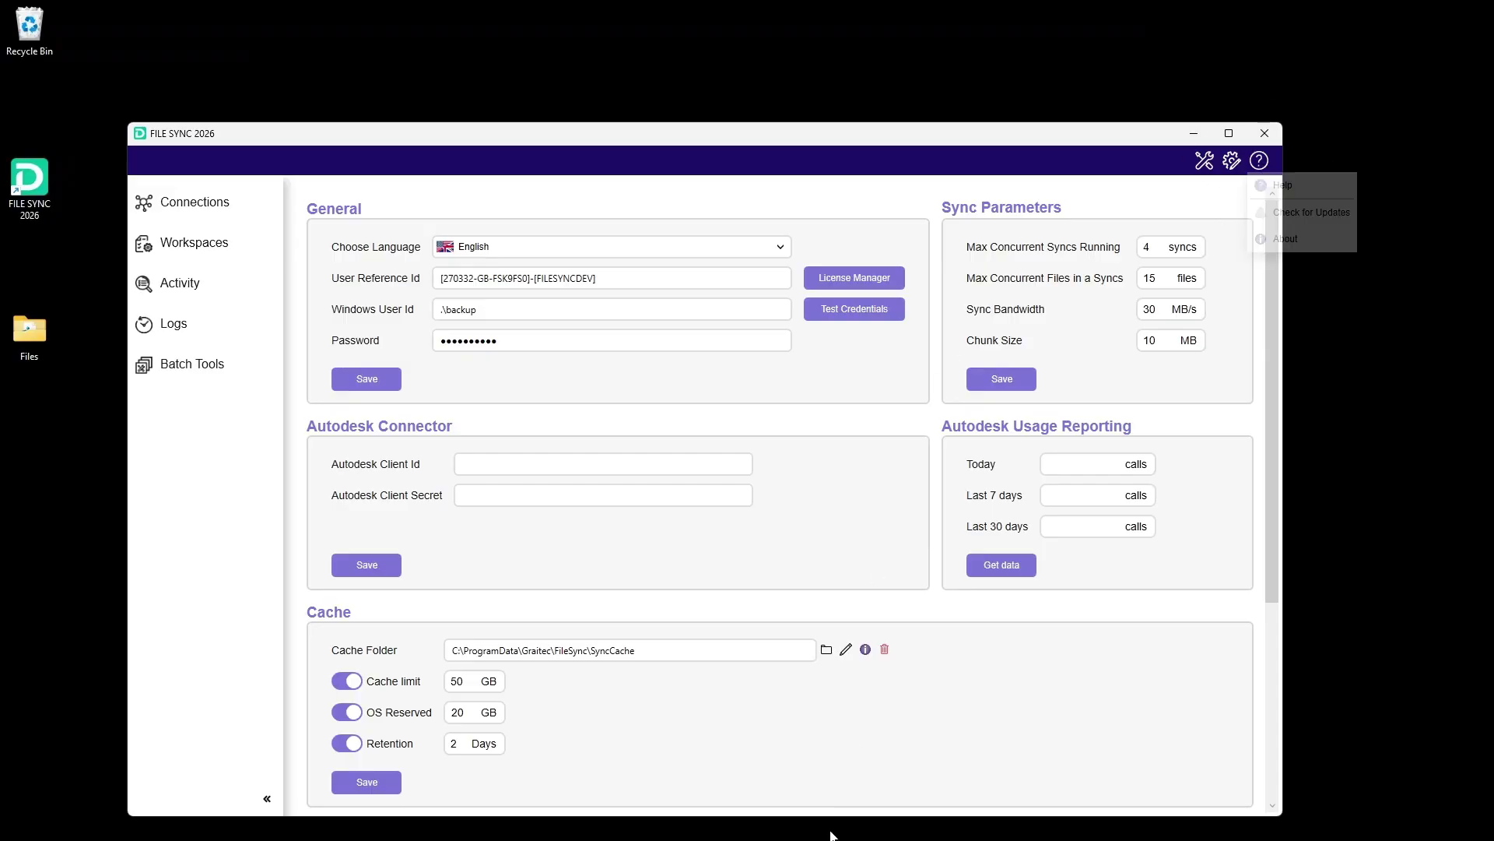
left_click(850, 822)
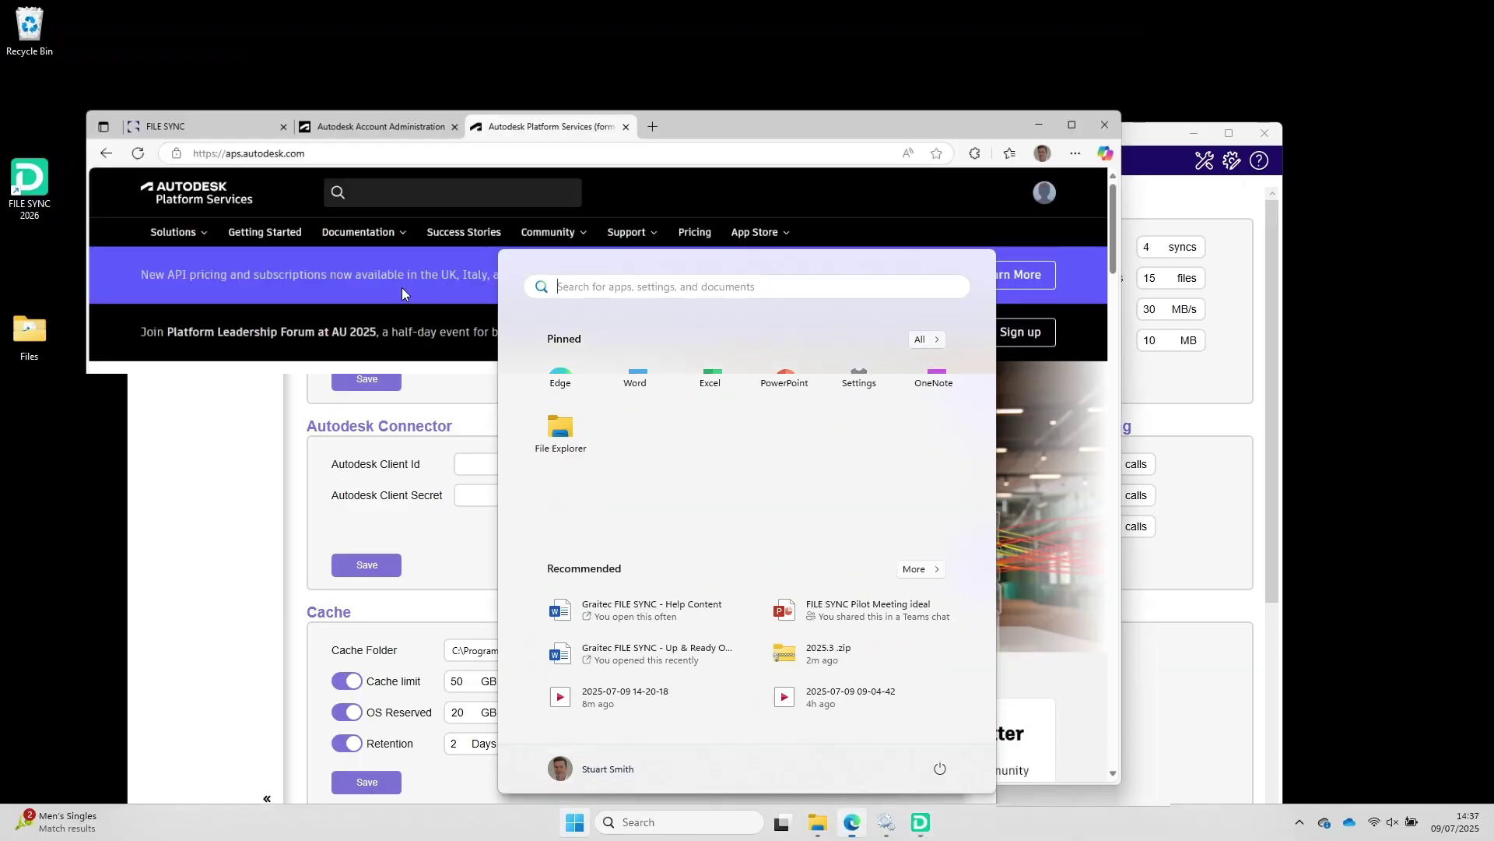
left_click(167, 68)
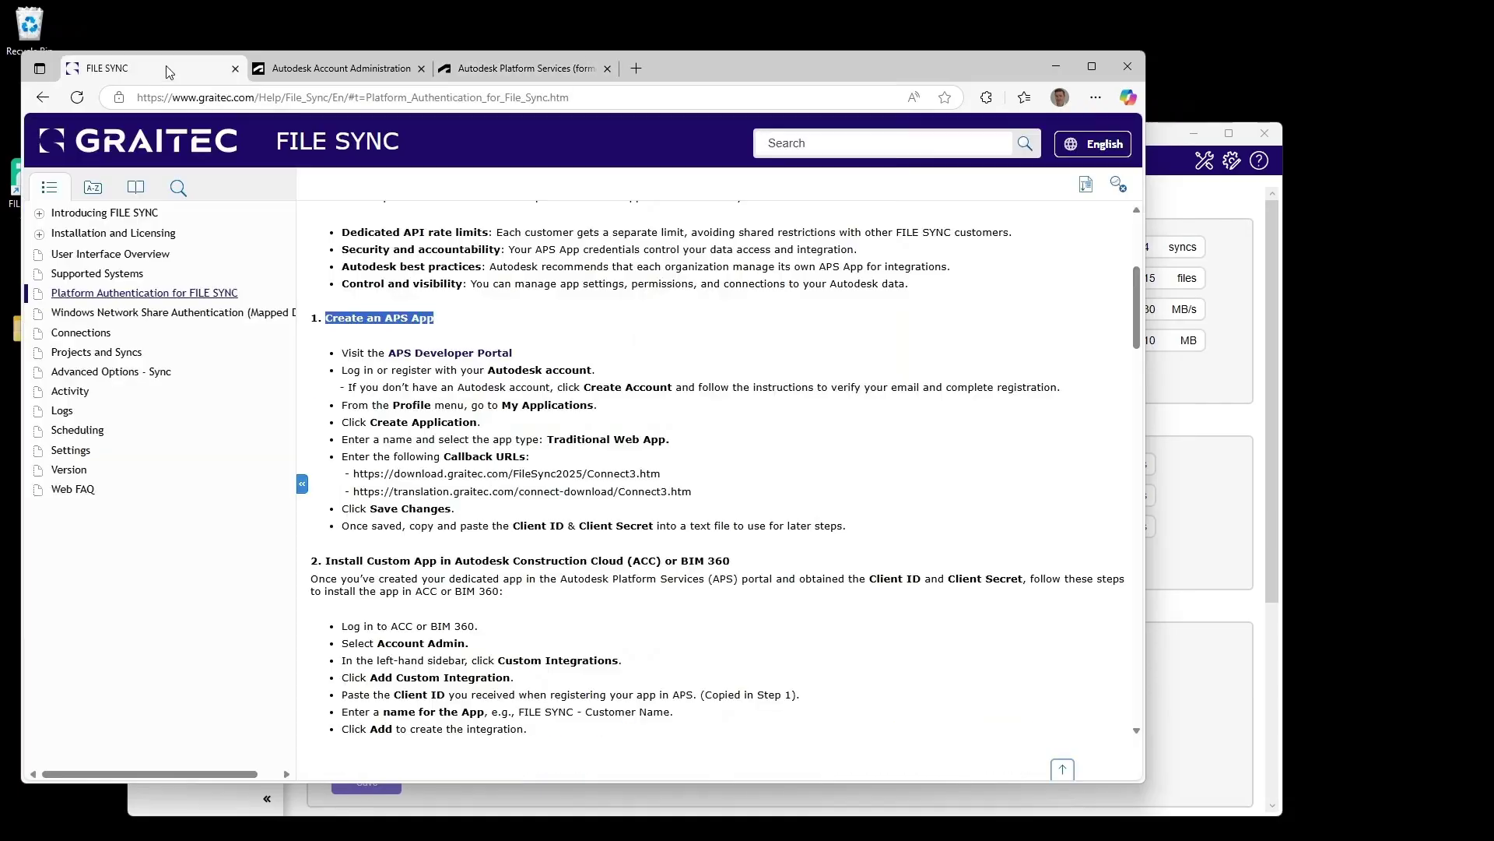
left_click(110, 290)
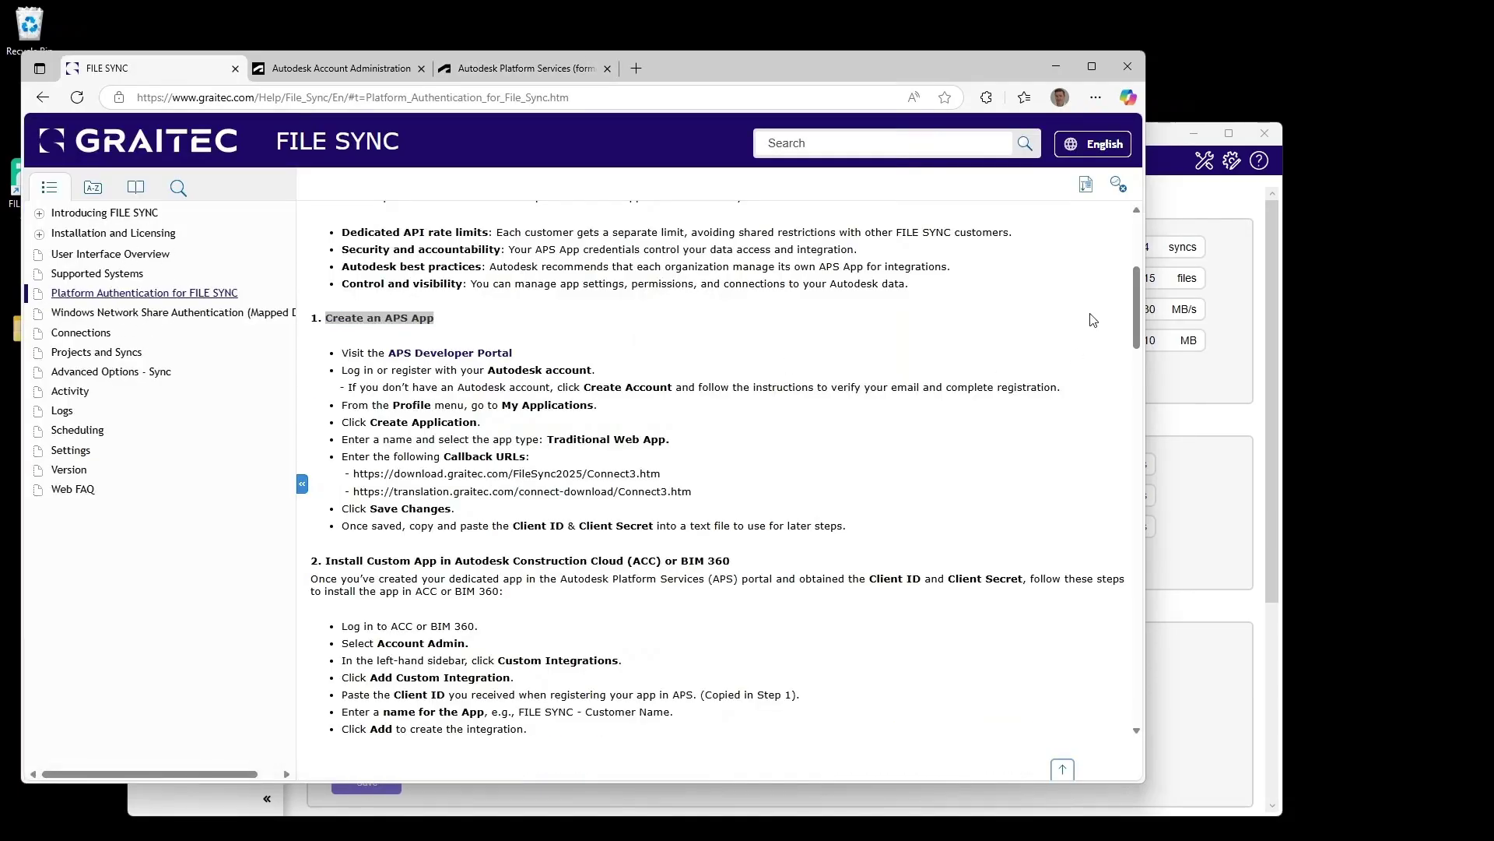
mouse_move(1137, 305)
left_mouse_down()
mouse_move(1133, 274)
mouse_move(1133, 291)
left_mouse_up()
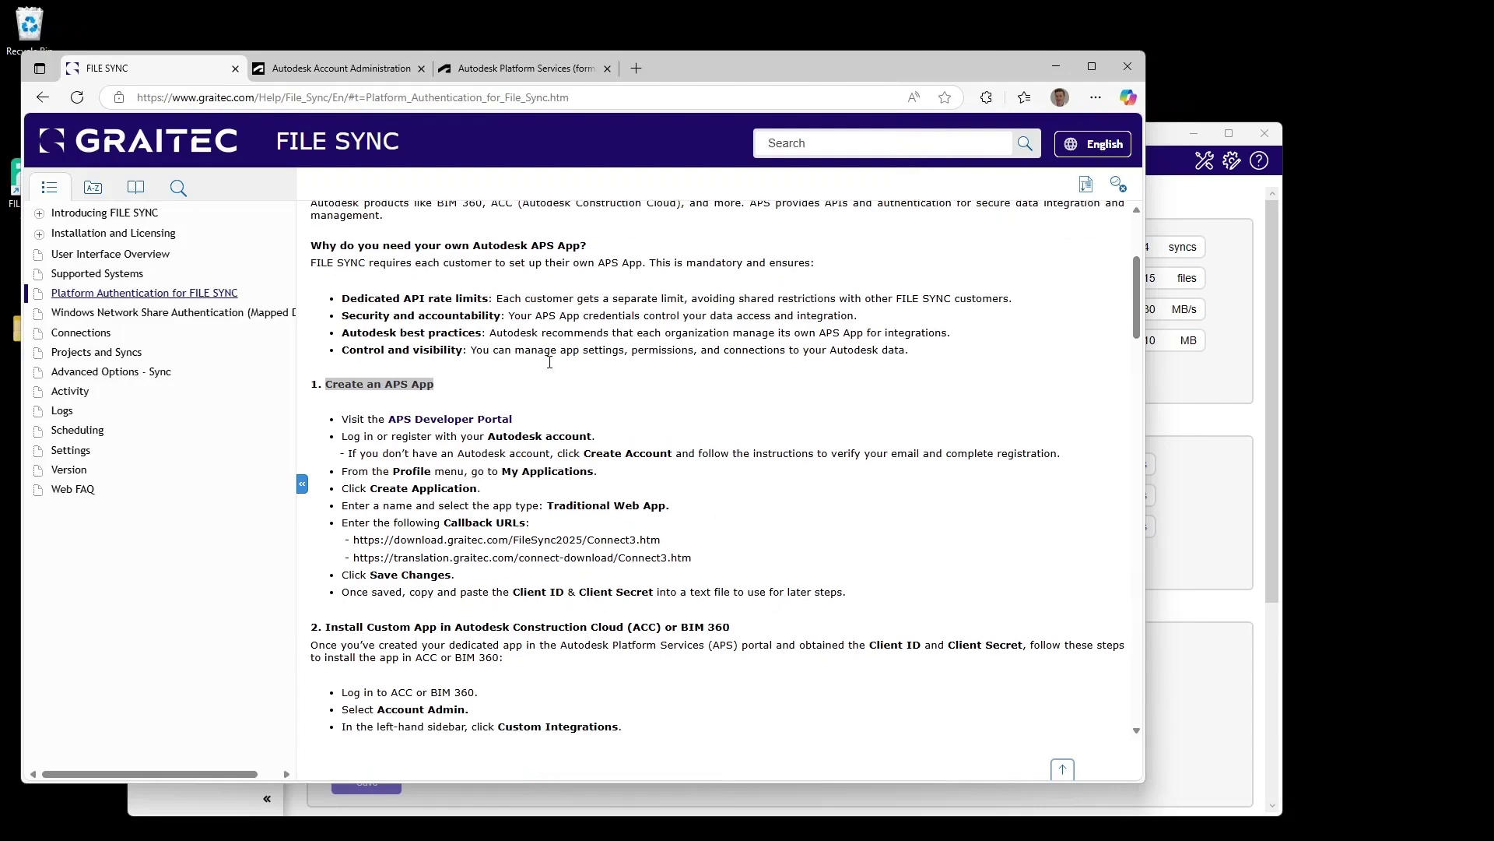
scroll(412, 400, "down", 1)
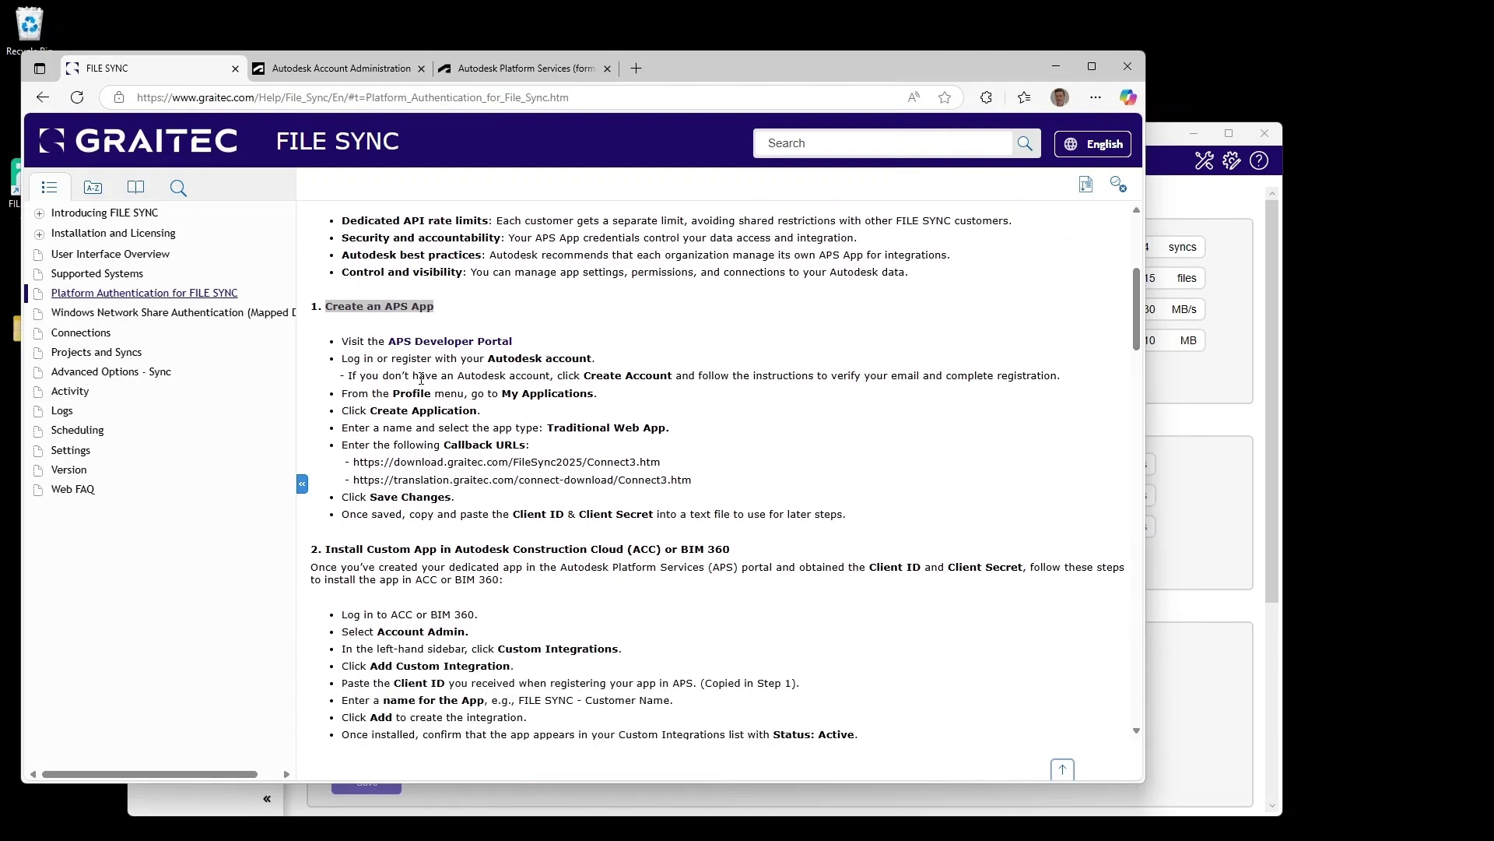
scroll(424, 381, "down", 1)
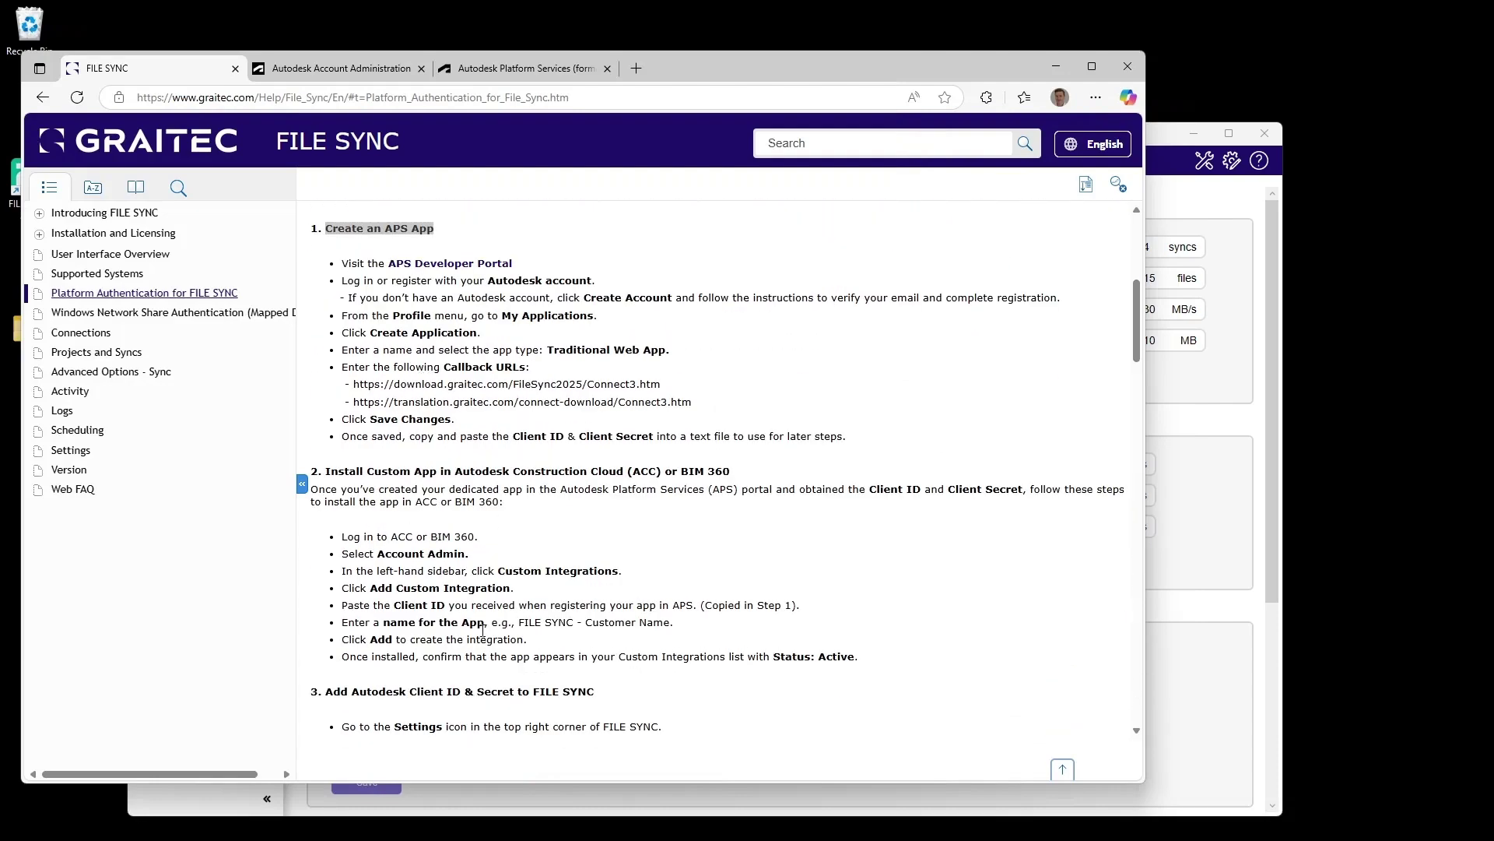
scroll(522, 520, "down", 4)
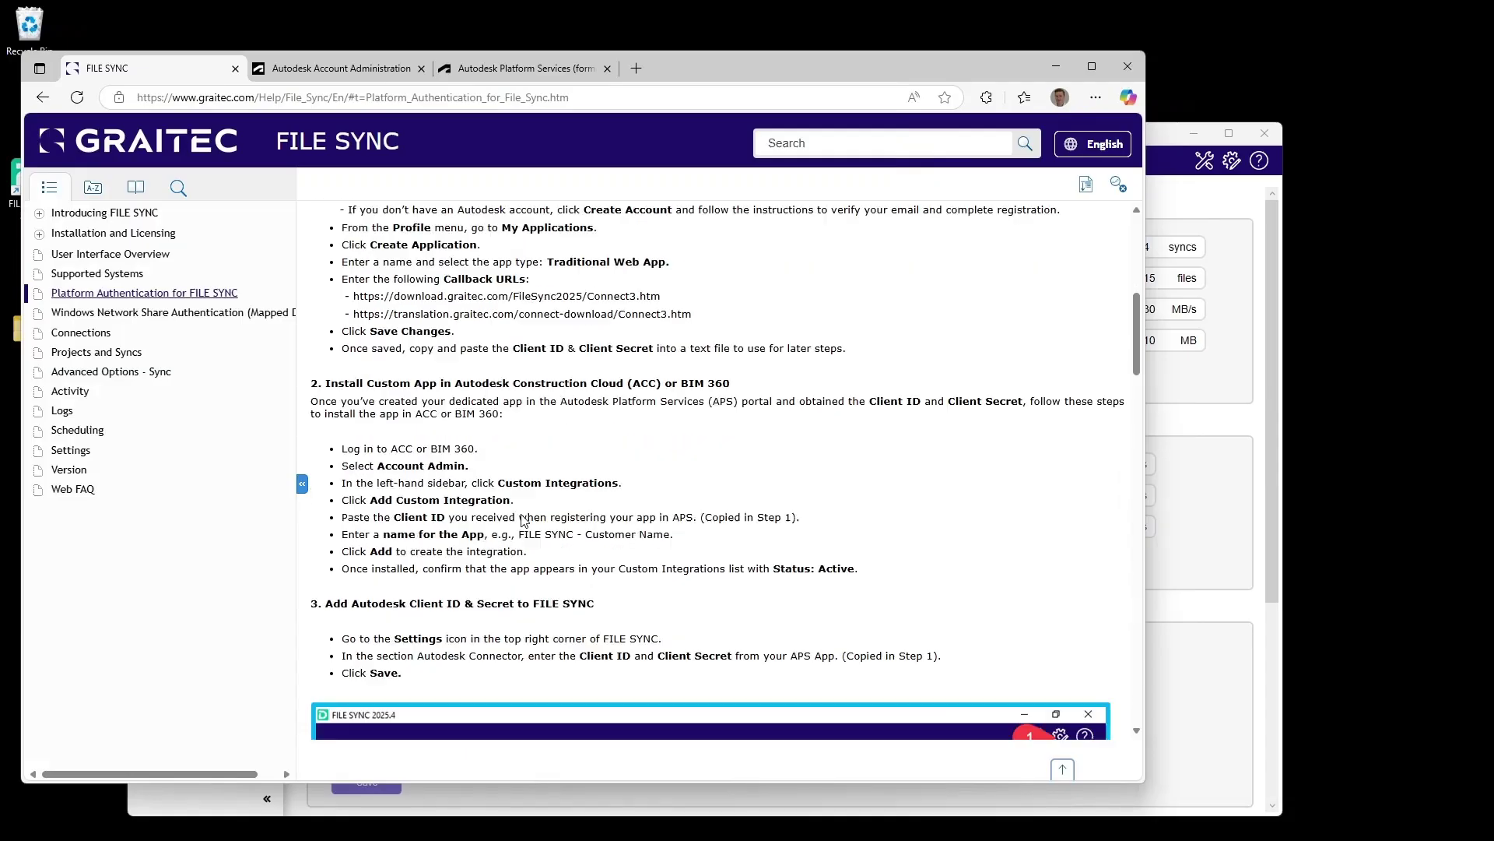
scroll(515, 520, "down", 4)
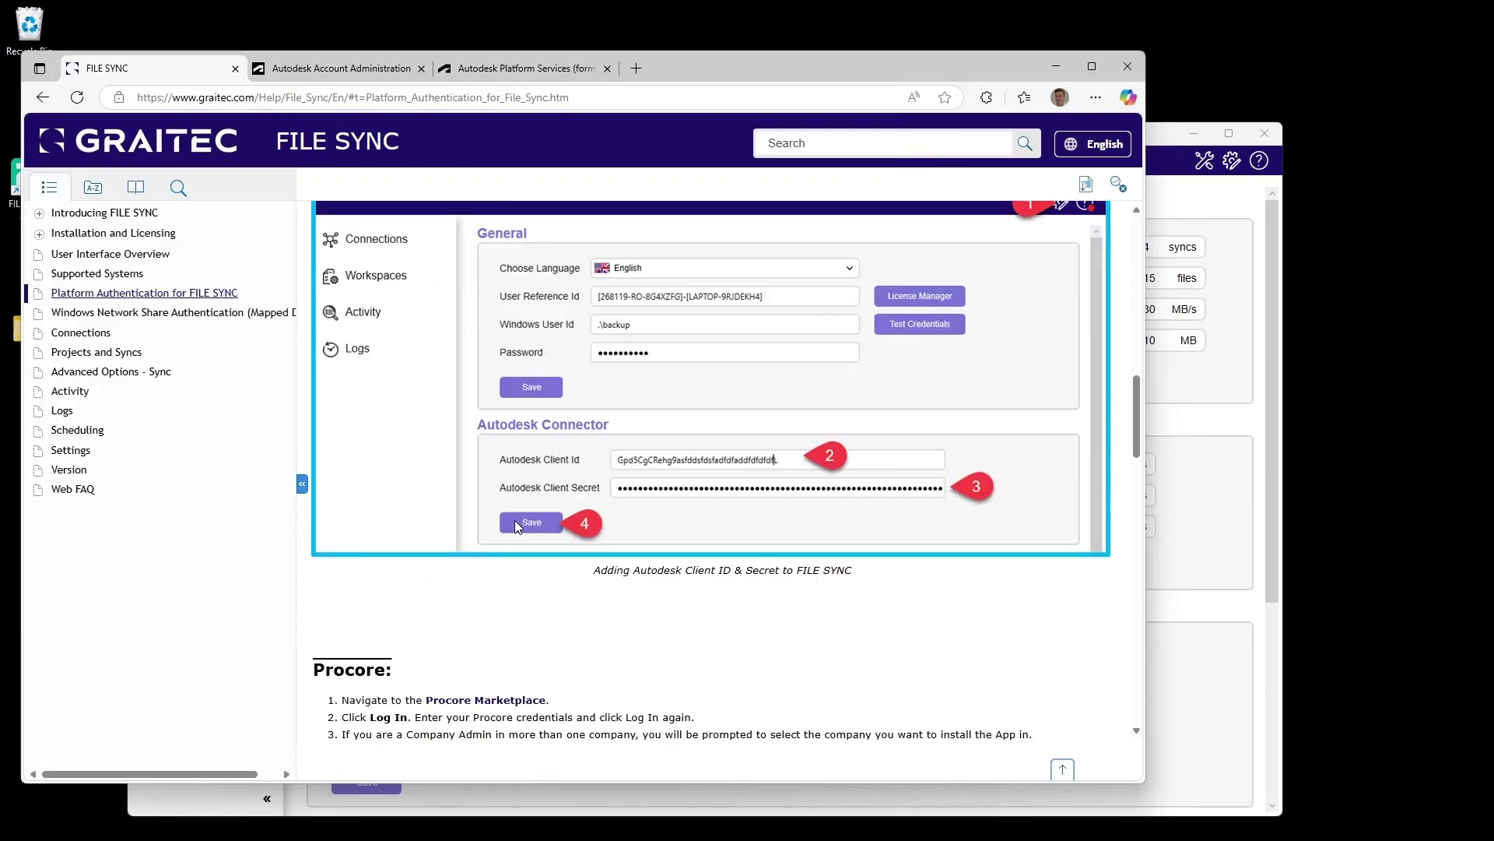
scroll(517, 512, "up", 6)
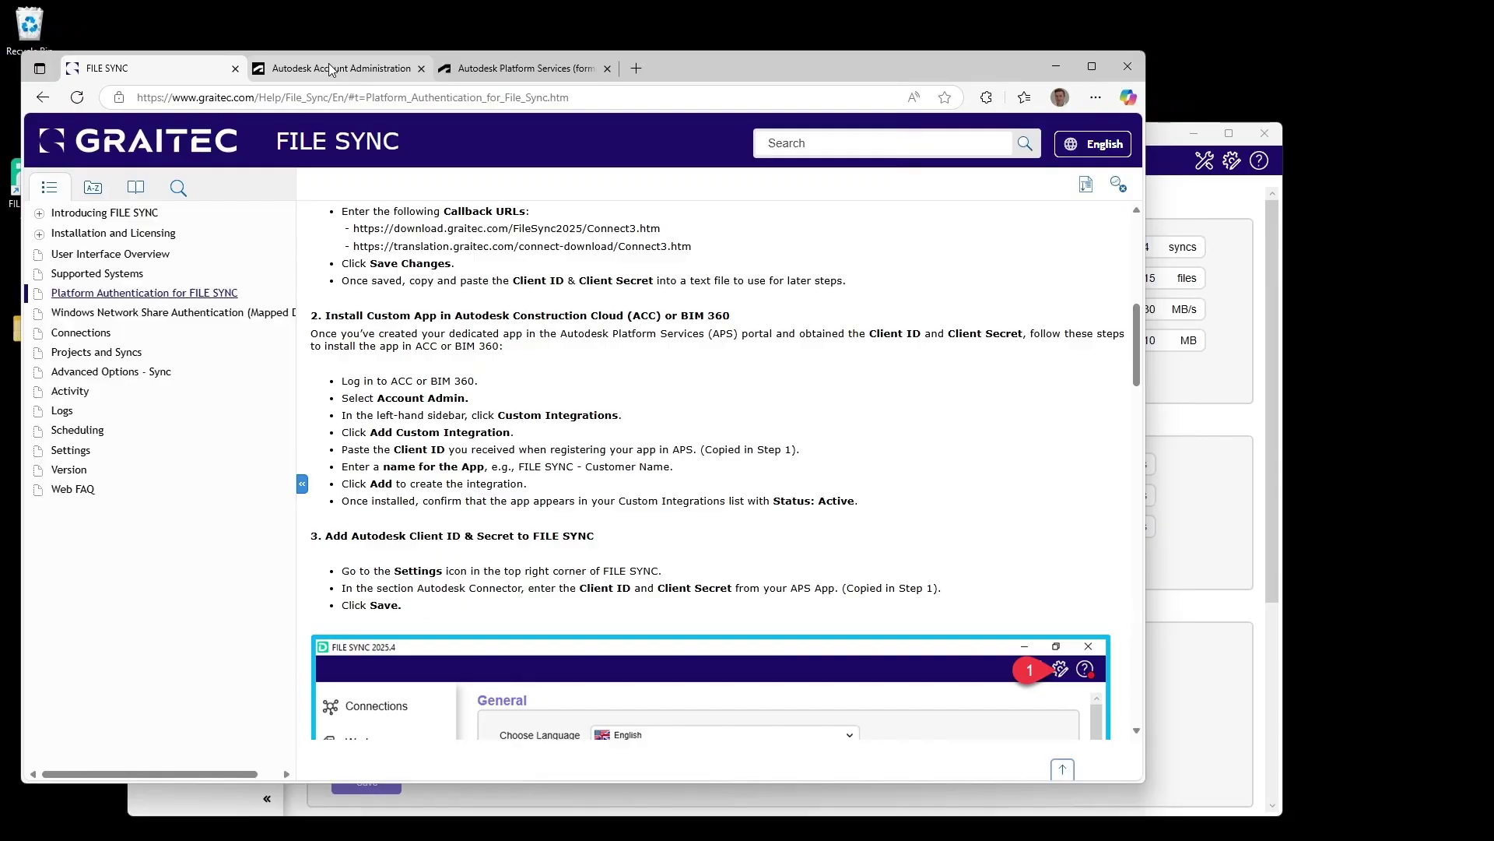
- Create a Traditional Web App named "customer name - file sync" under My applications in Autodesk Platform Services
left_click(497, 69)
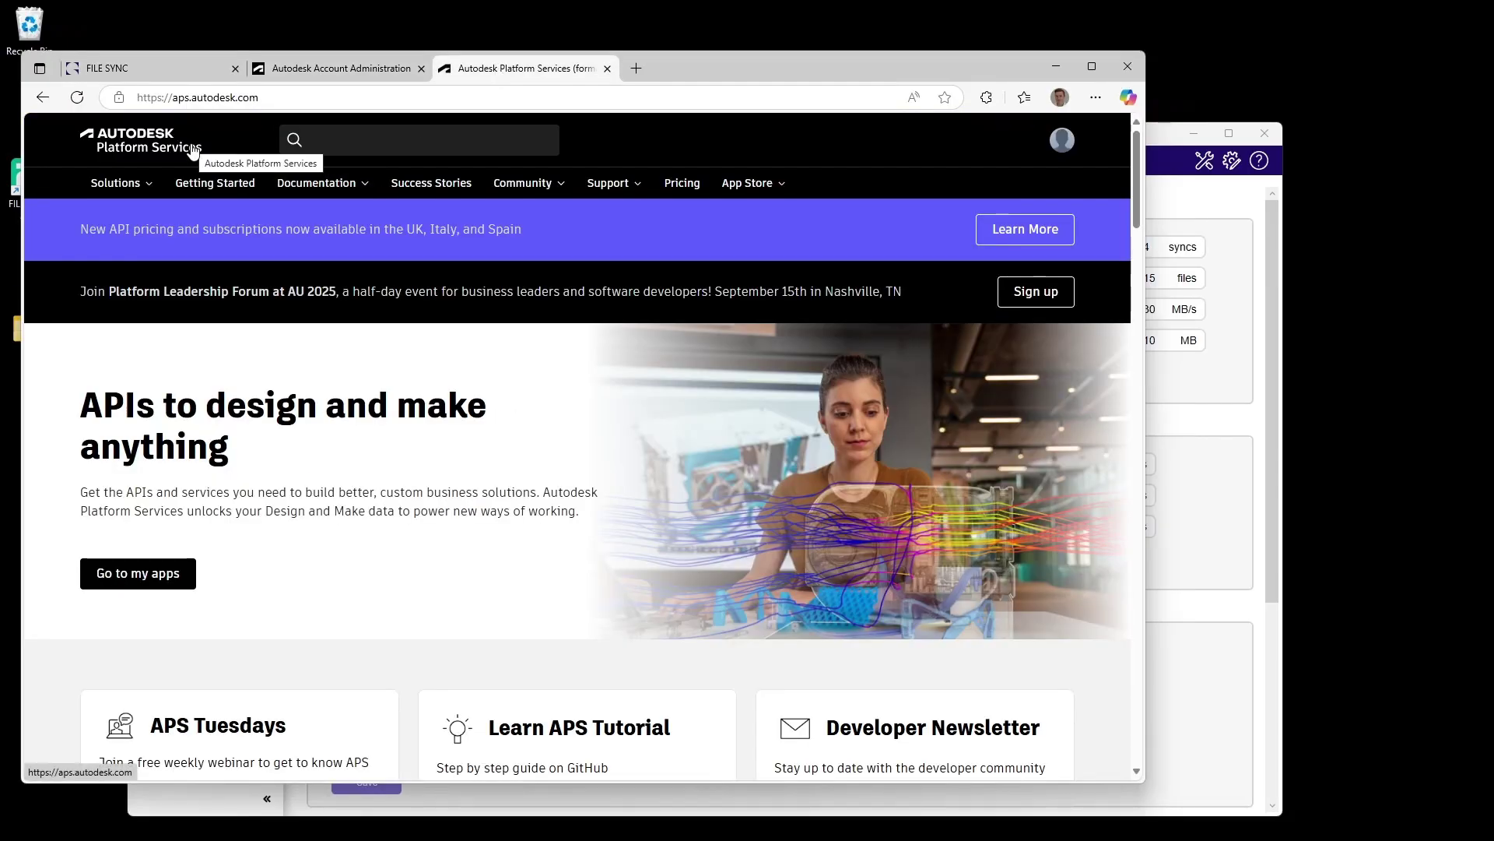
left_click(1071, 144)
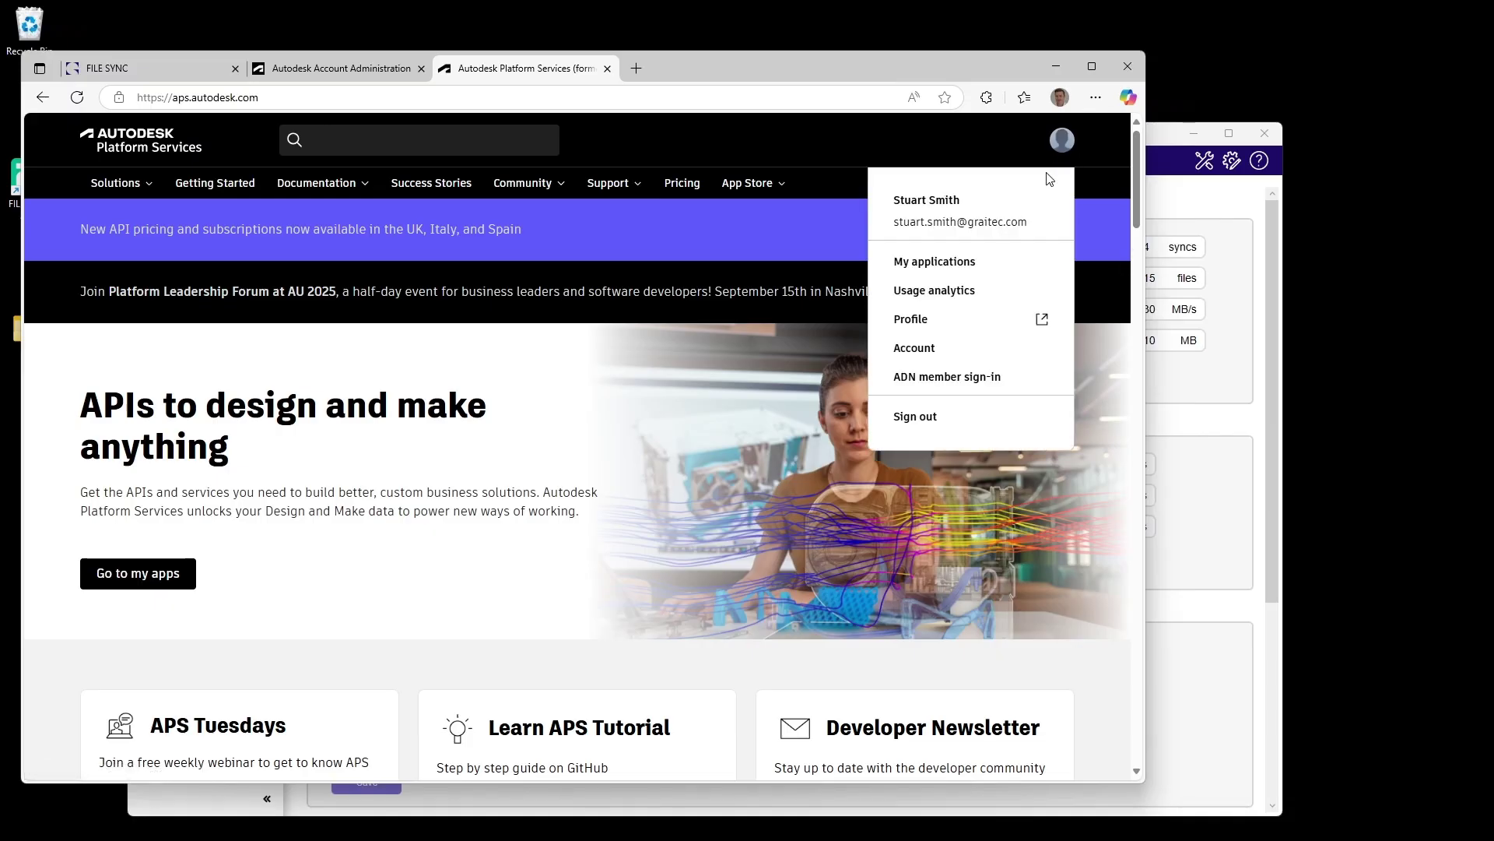
left_click(954, 264)
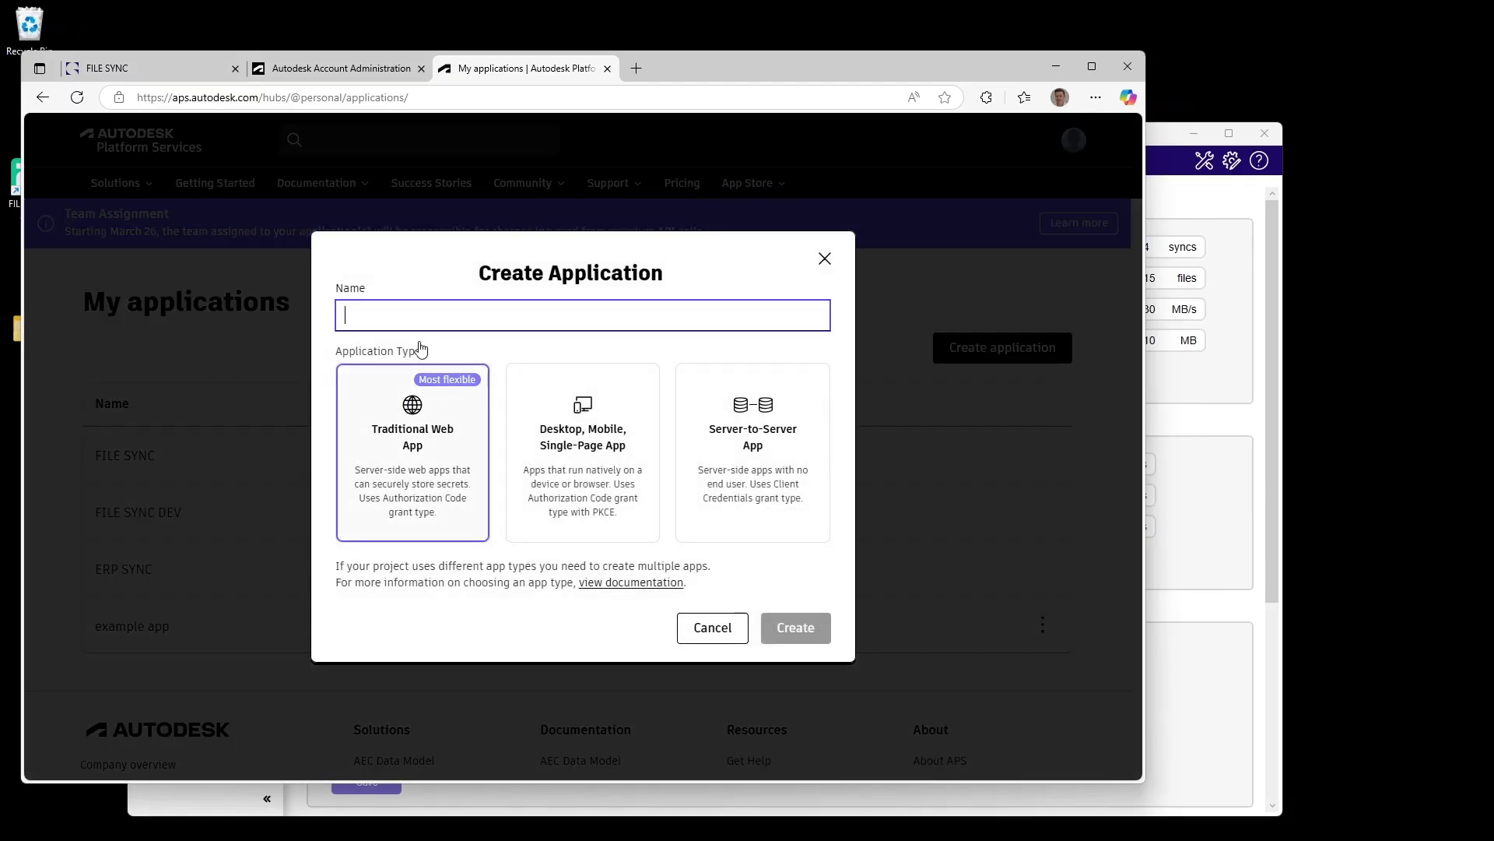
left_click(421, 314)
type("cu")
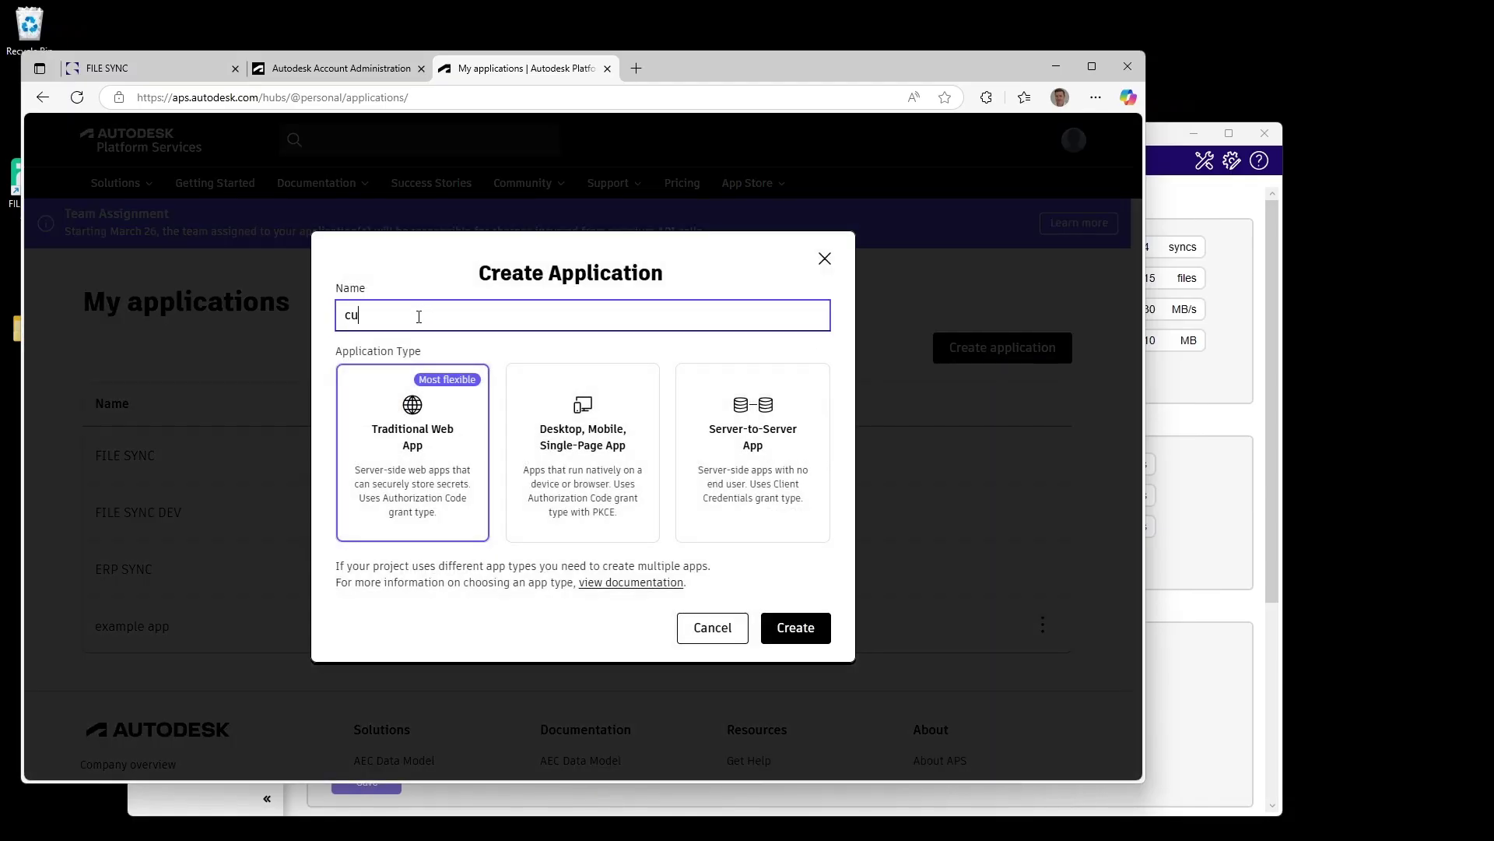
type("stomer name - file sync")
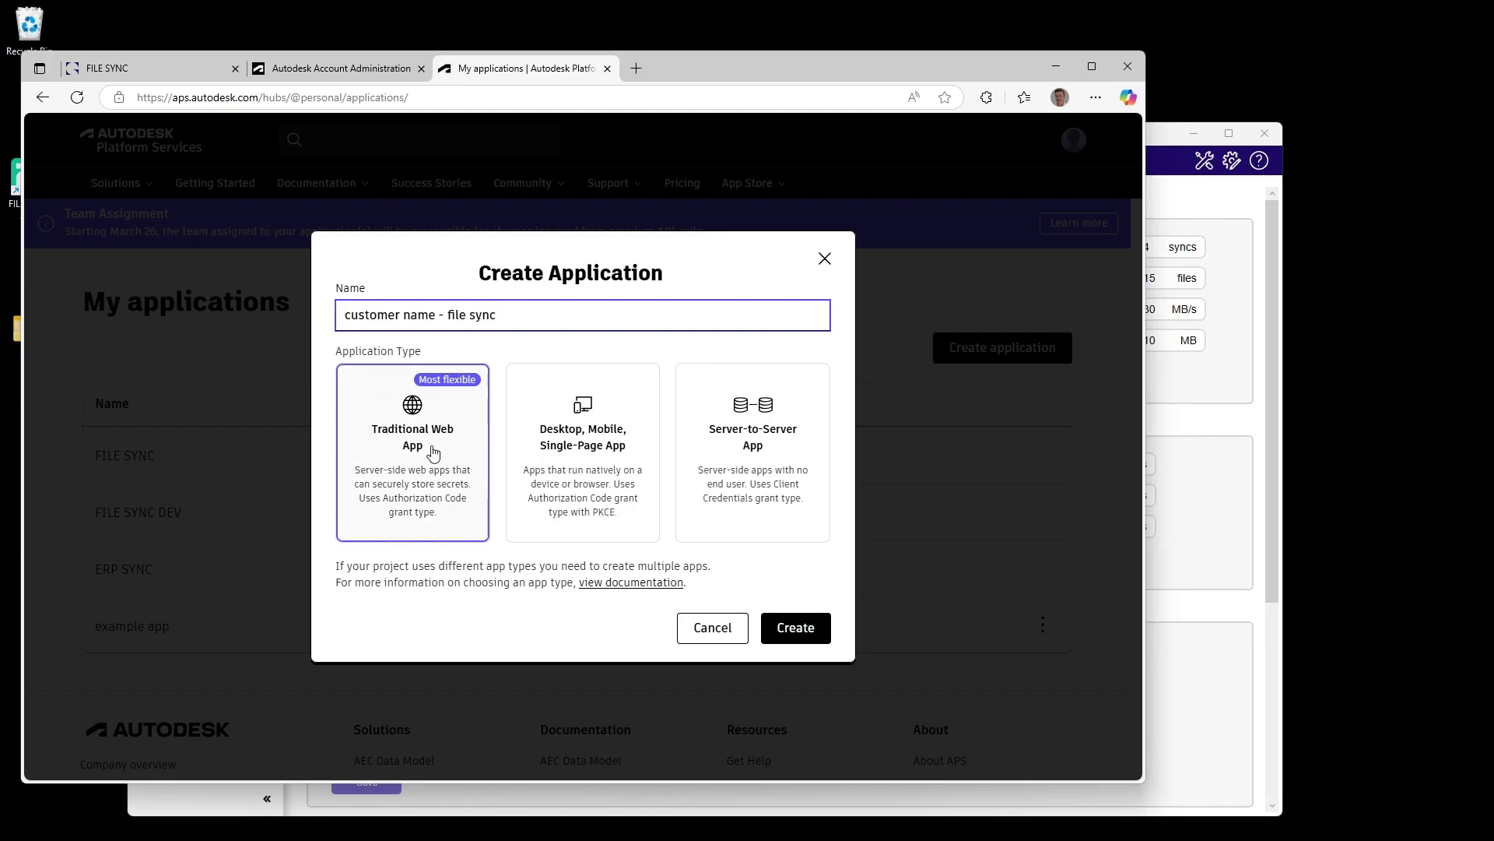
left_click(795, 623)
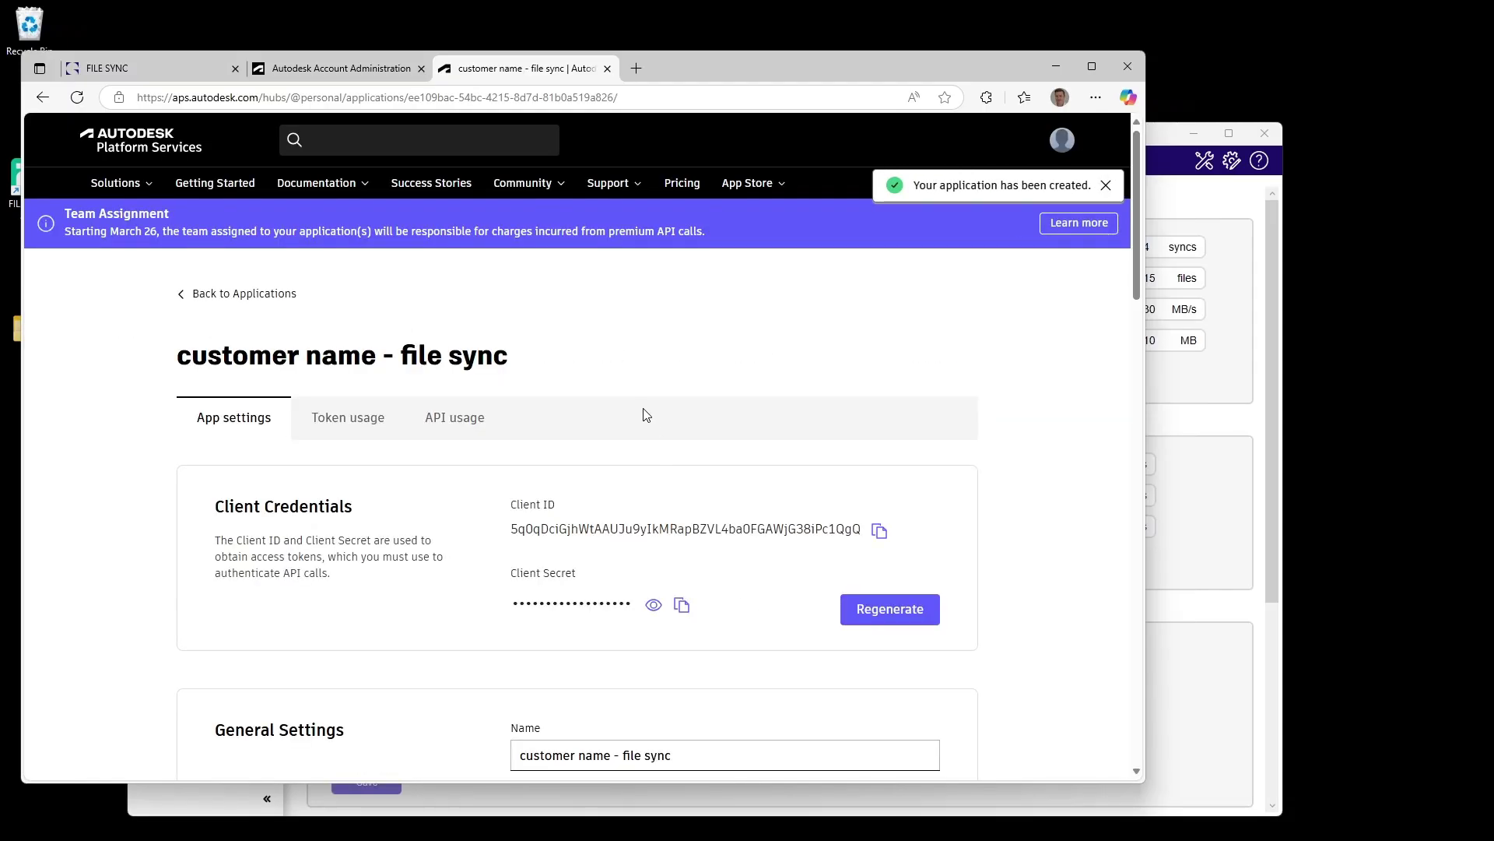
- Examine the Client ID and Client Secret in the new application's Client Credentials section
scroll(646, 414, "down", 2)
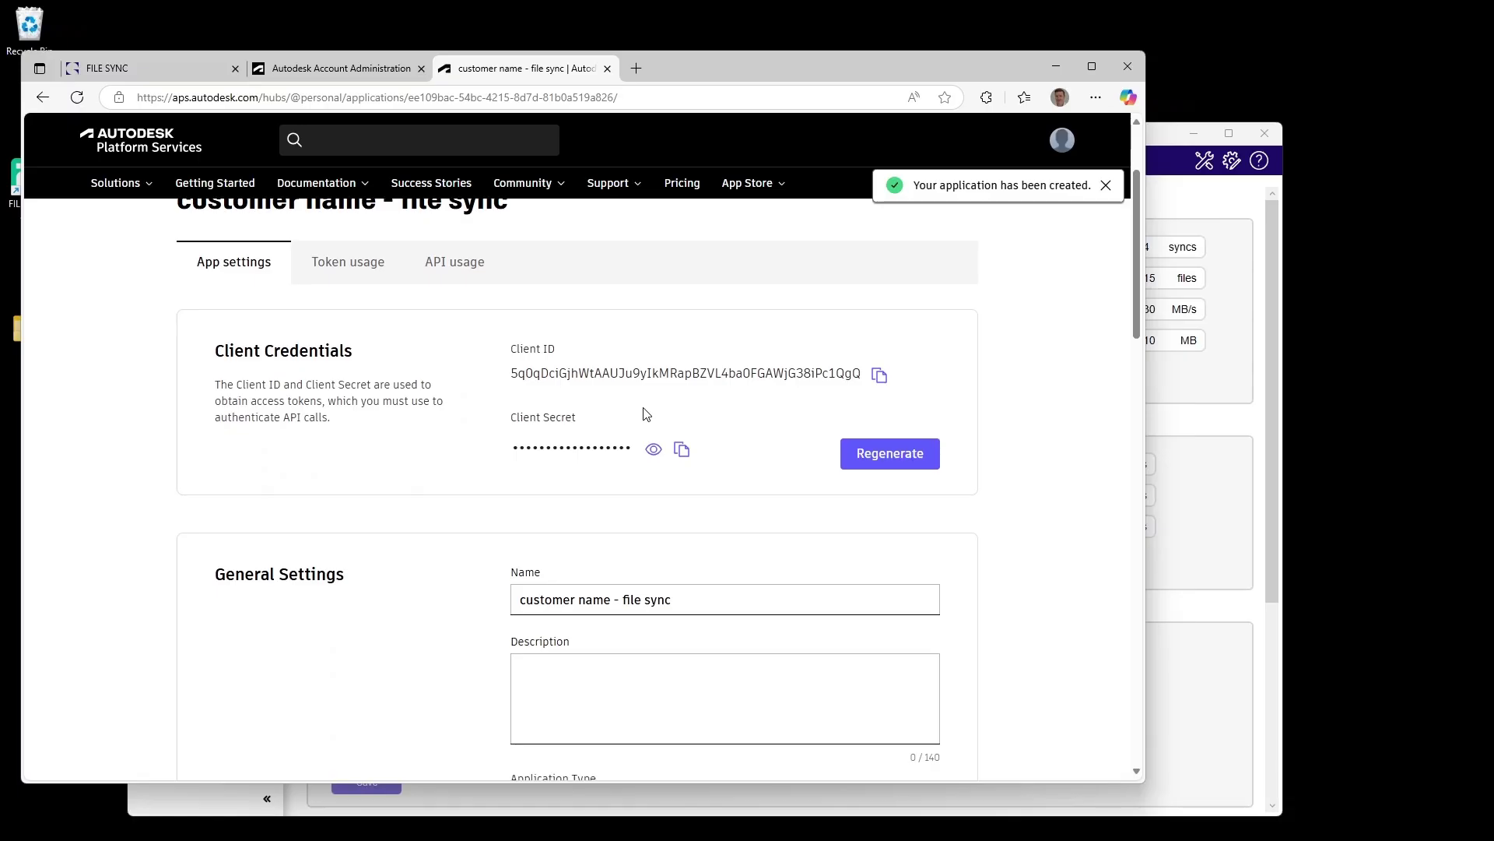
triple_click(511, 352)
double_click(572, 448)
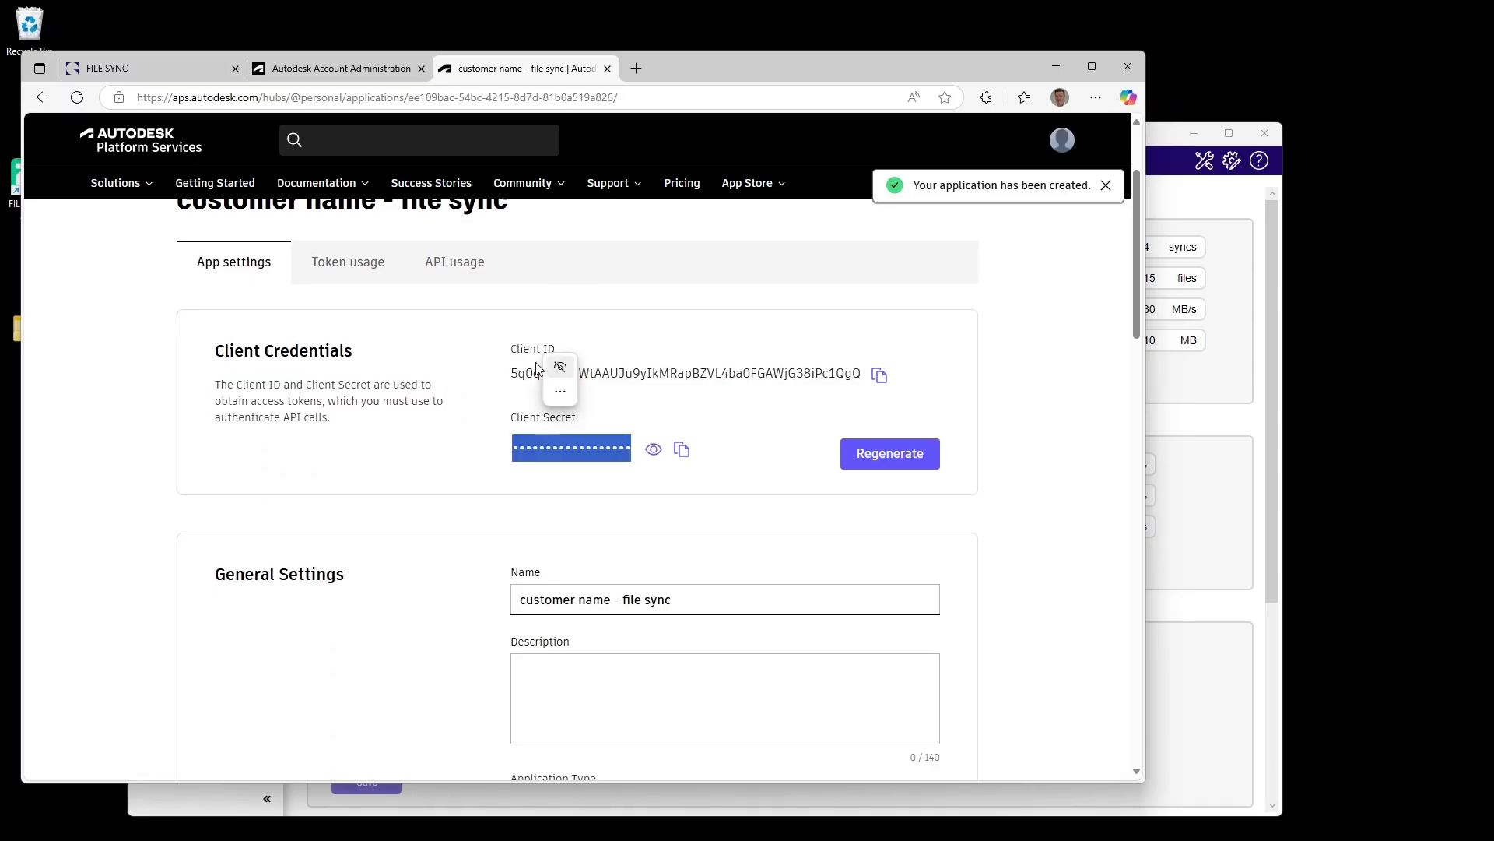
left_click(560, 366)
left_click(691, 348)
double_click(691, 373)
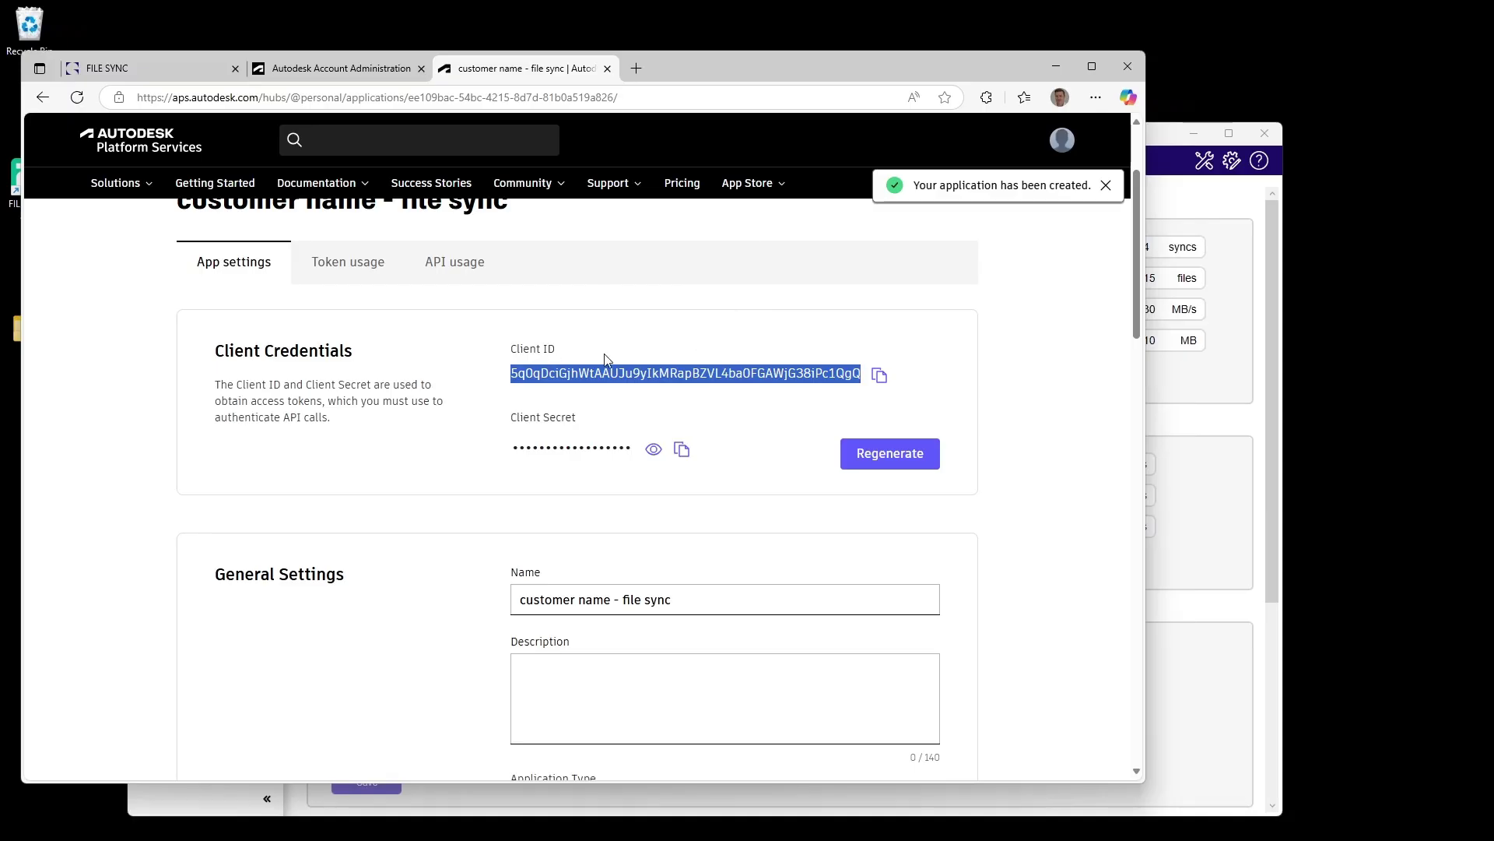
double_click(592, 376)
- Select the existing callback URL in the application's General Settings and read the explanation of that field
scroll(1133, 257, "down", 2)
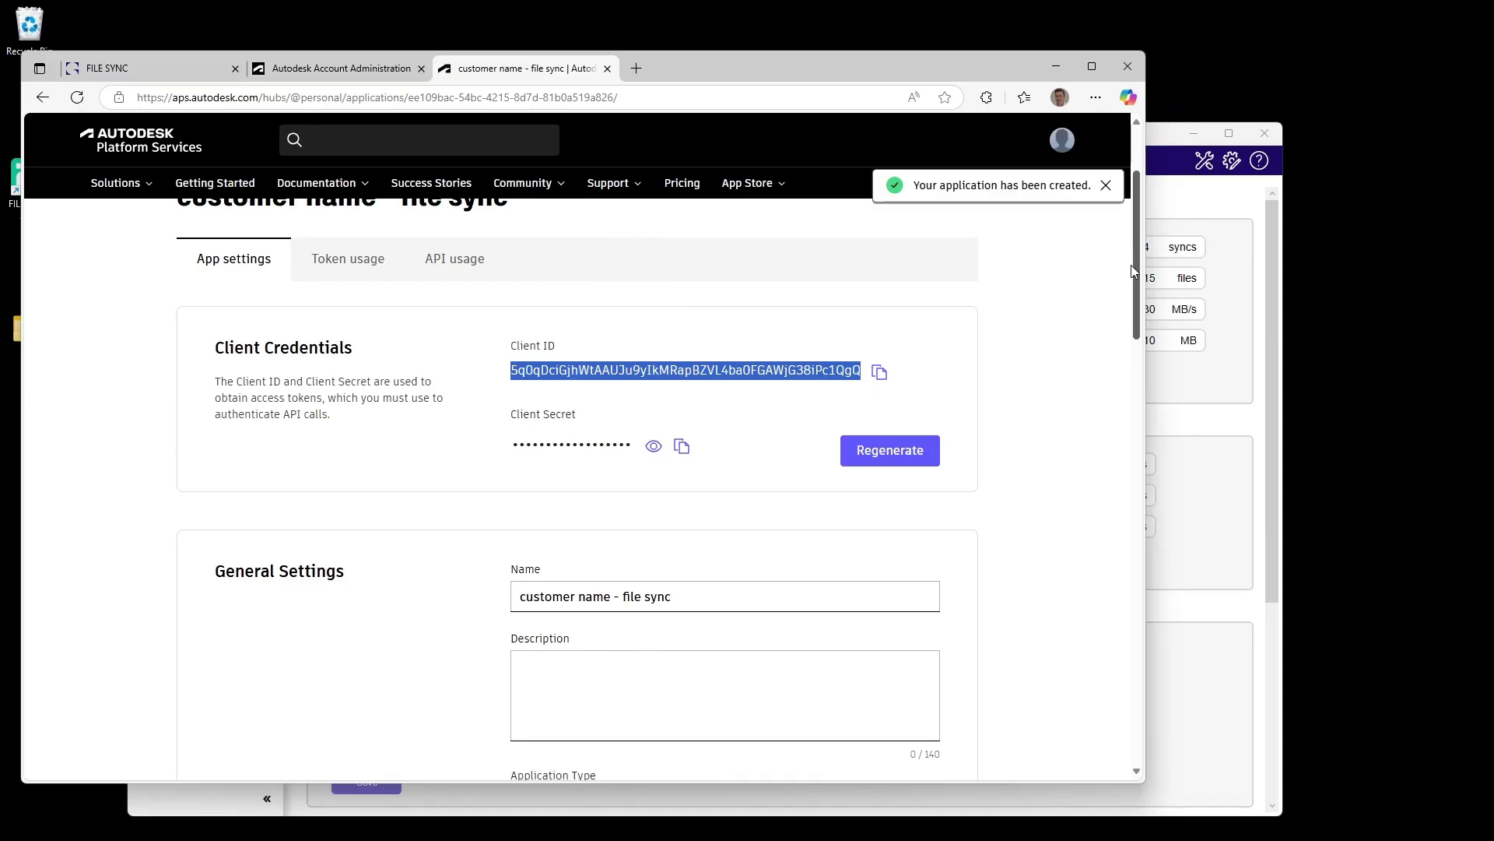
scroll(1131, 328, "down", 5)
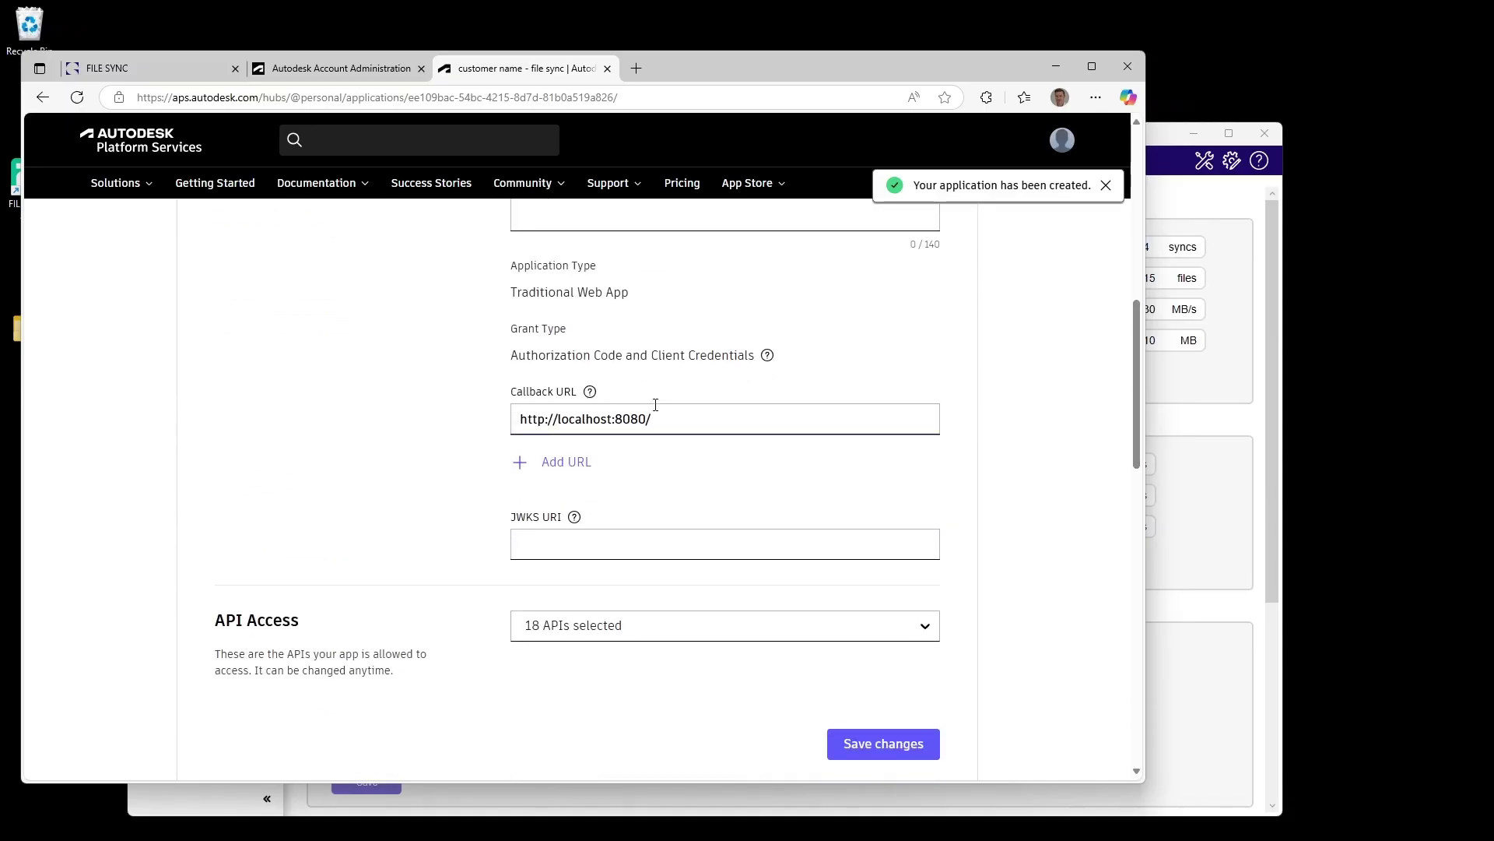
left_click_drag(667, 411, 518, 391)
mouse_move(590, 392)
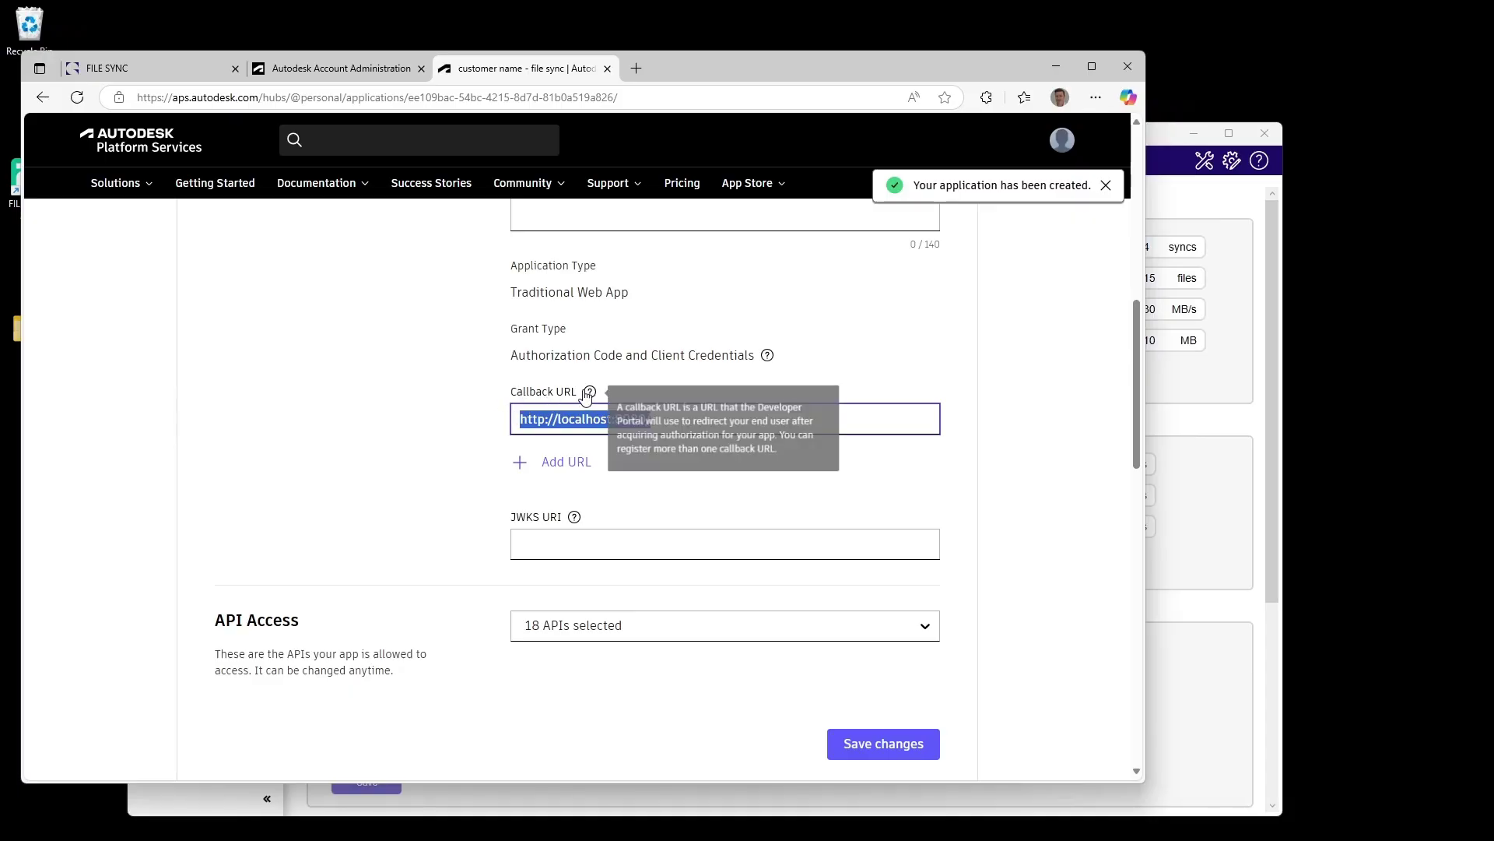
left_click(157, 66)
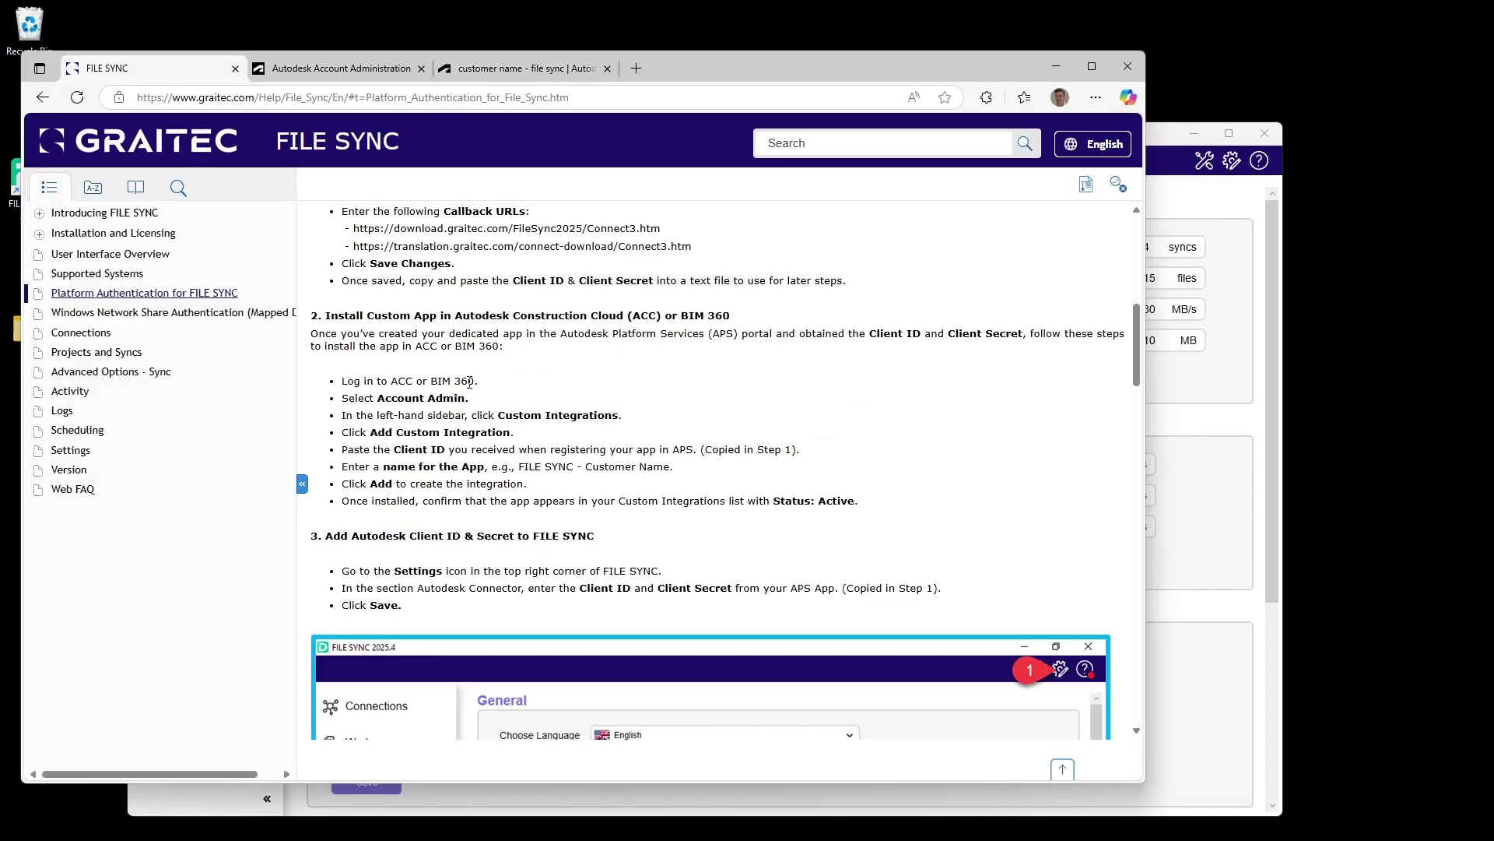
scroll(469, 382, "up", 1)
left_click_drag(354, 306, 668, 307)
right_click(607, 307)
left_click(645, 318)
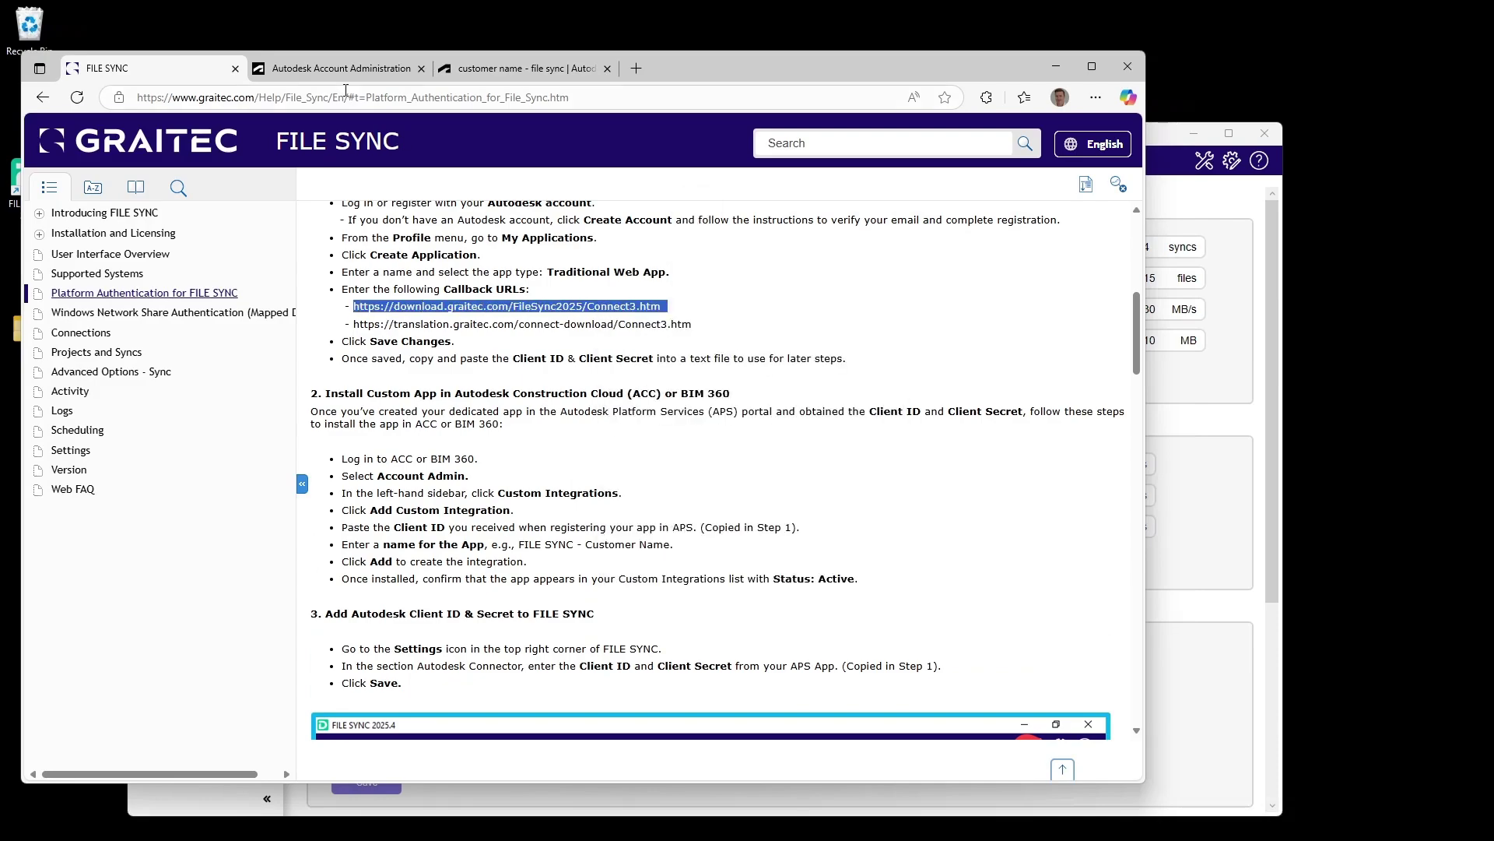
left_click(526, 68)
key("ctrl+v")
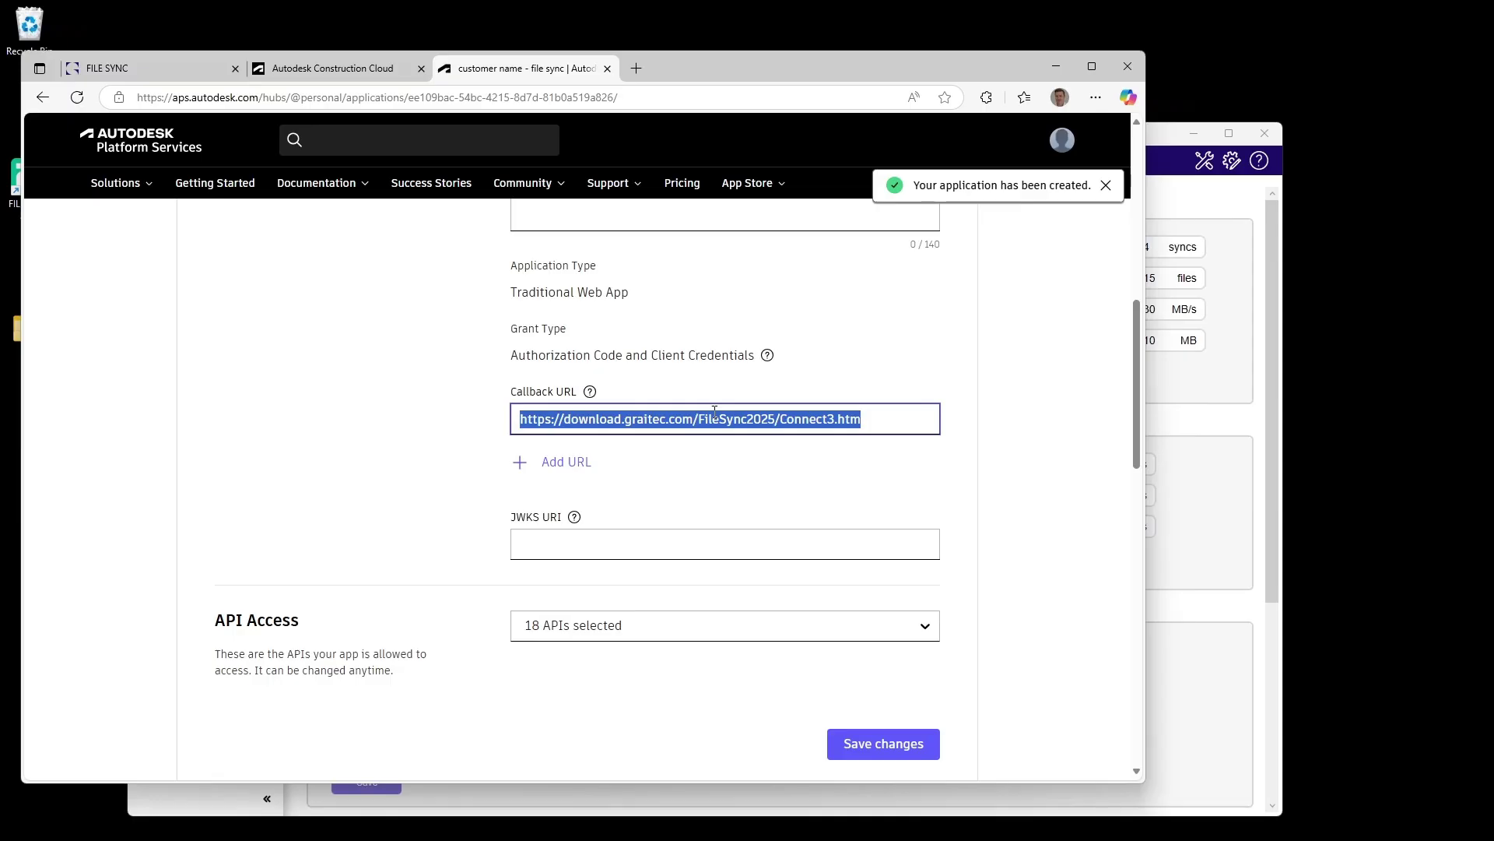
left_click(567, 463)
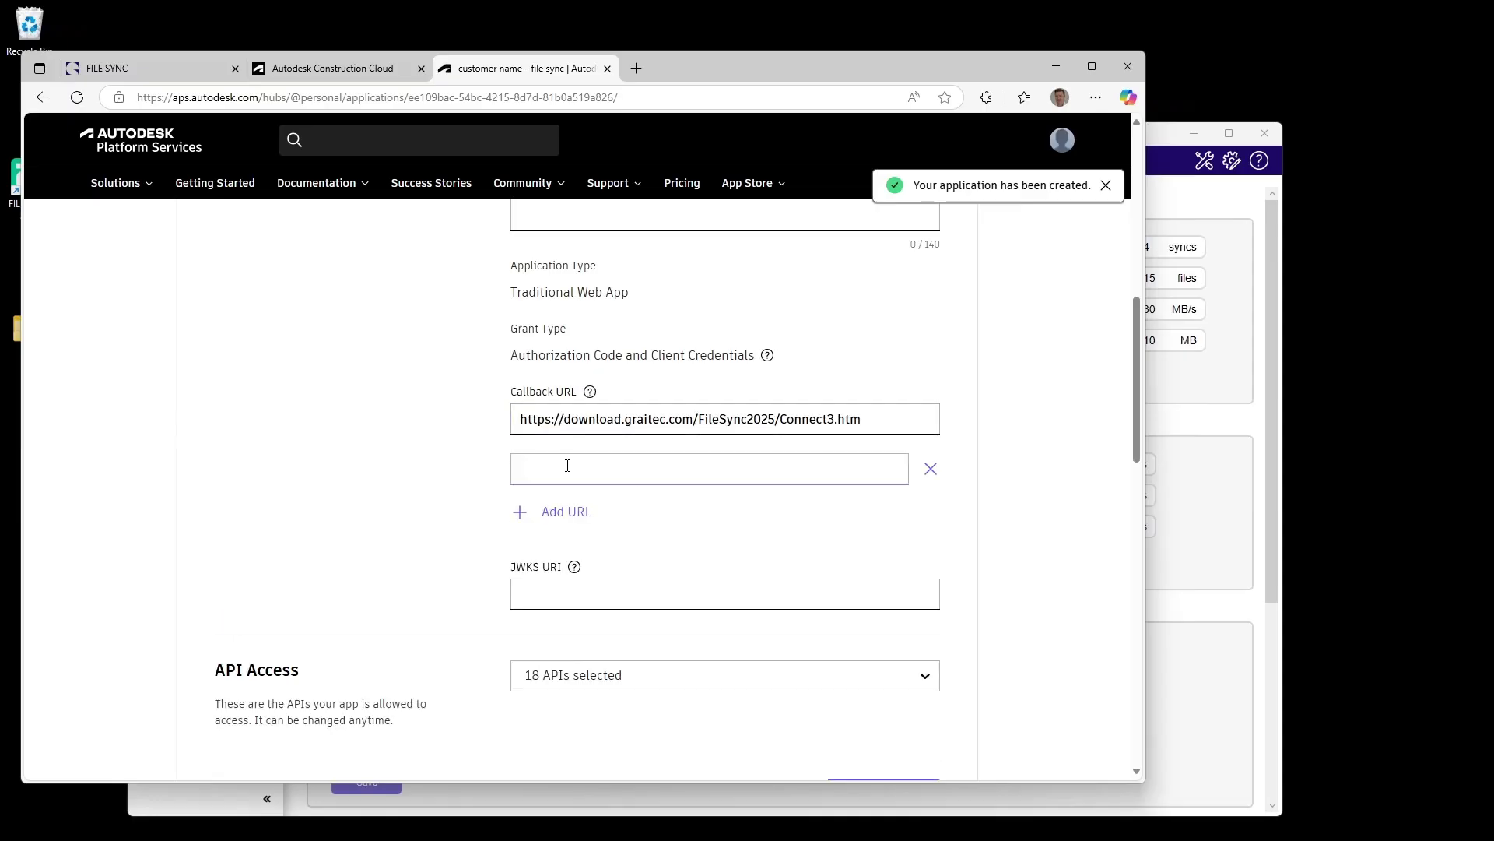
left_click(139, 67)
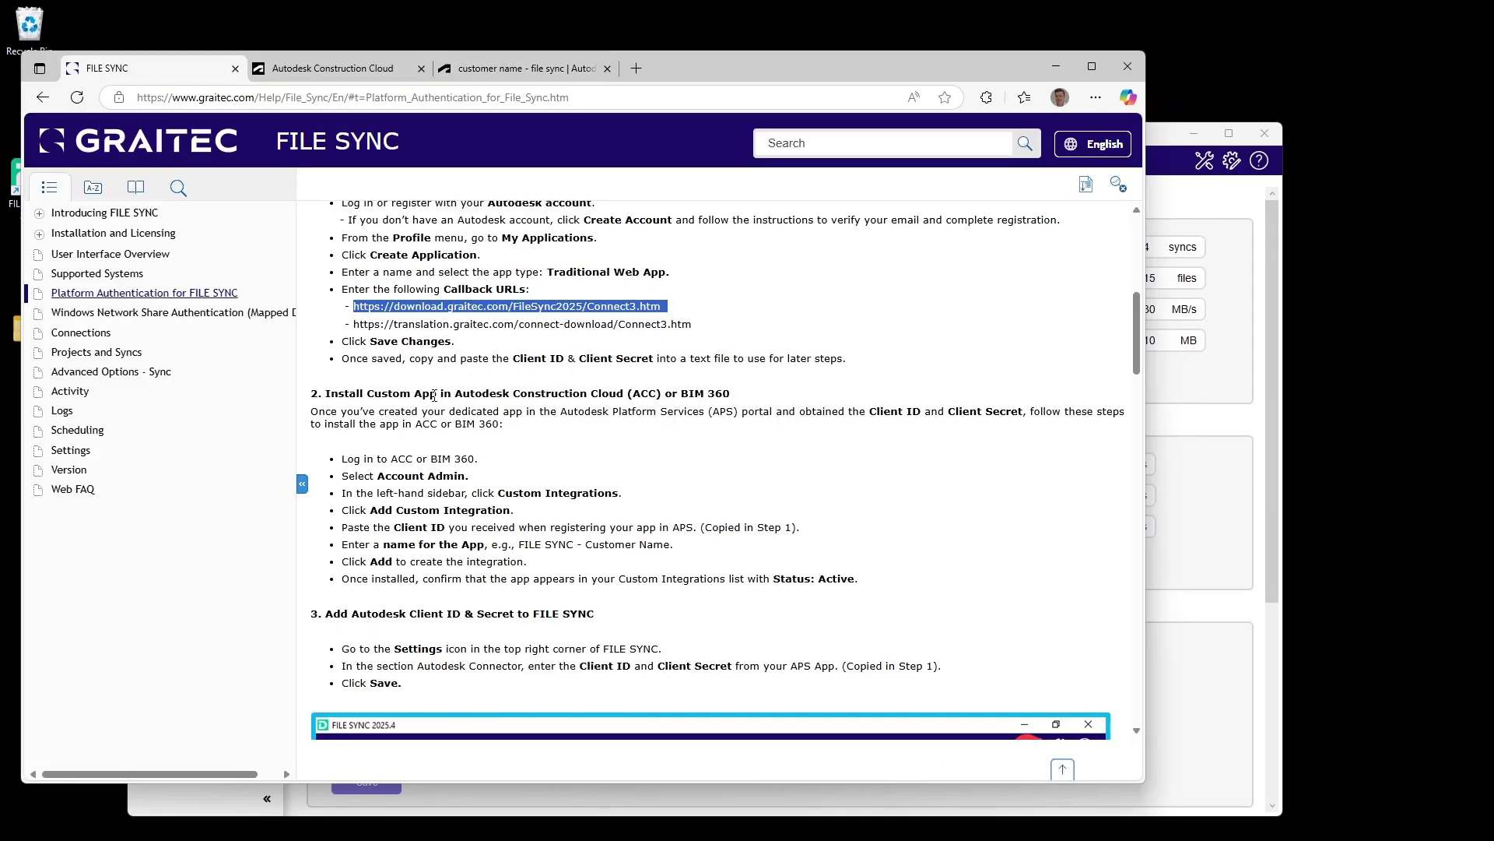
left_click_drag(354, 323, 693, 325)
key("ctrl+c")
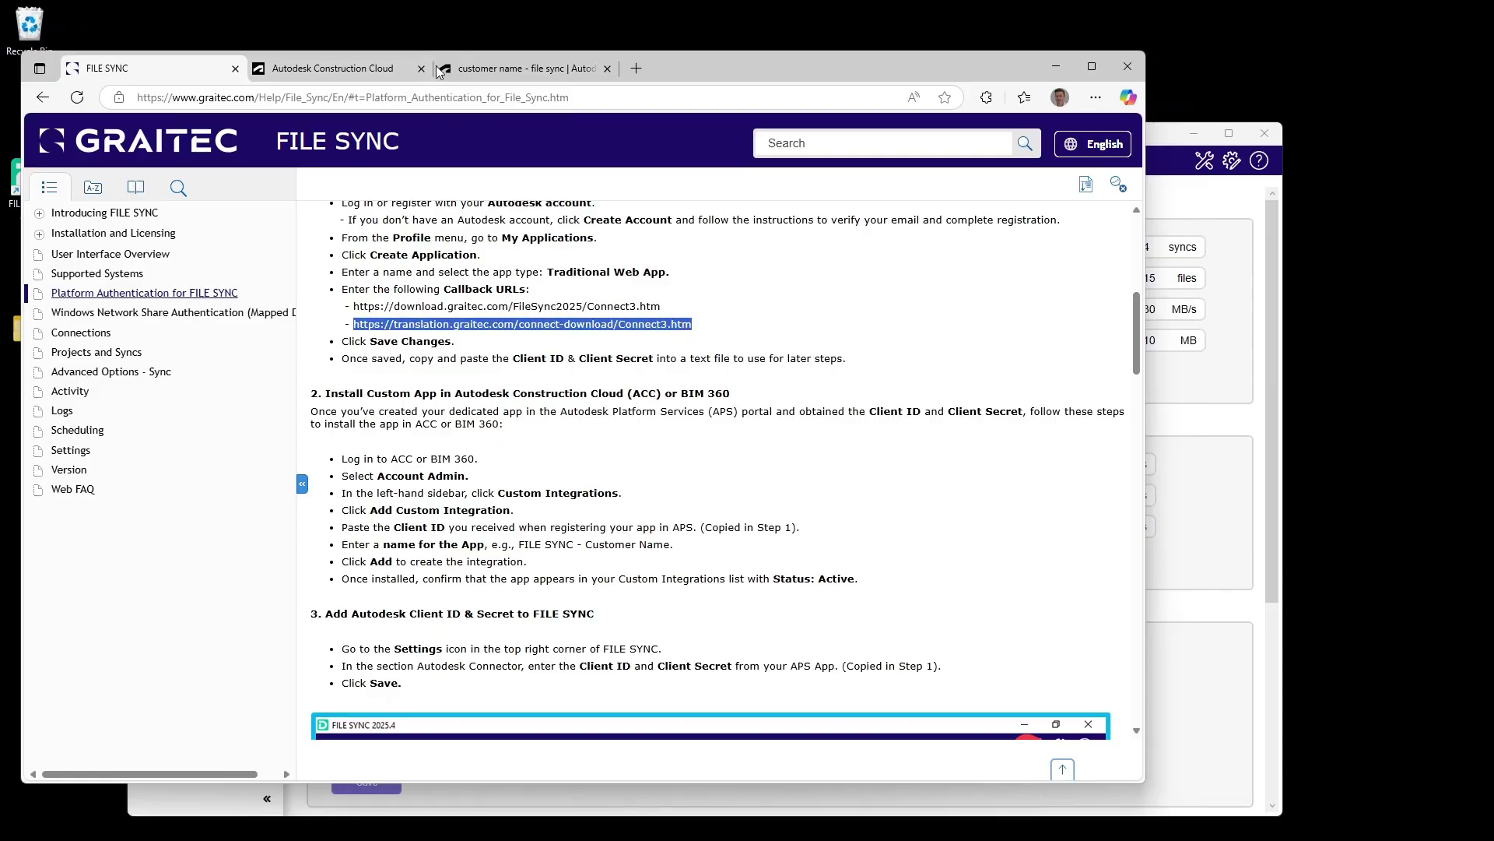
left_click(484, 71)
left_click(617, 467)
key("ctrl+v")
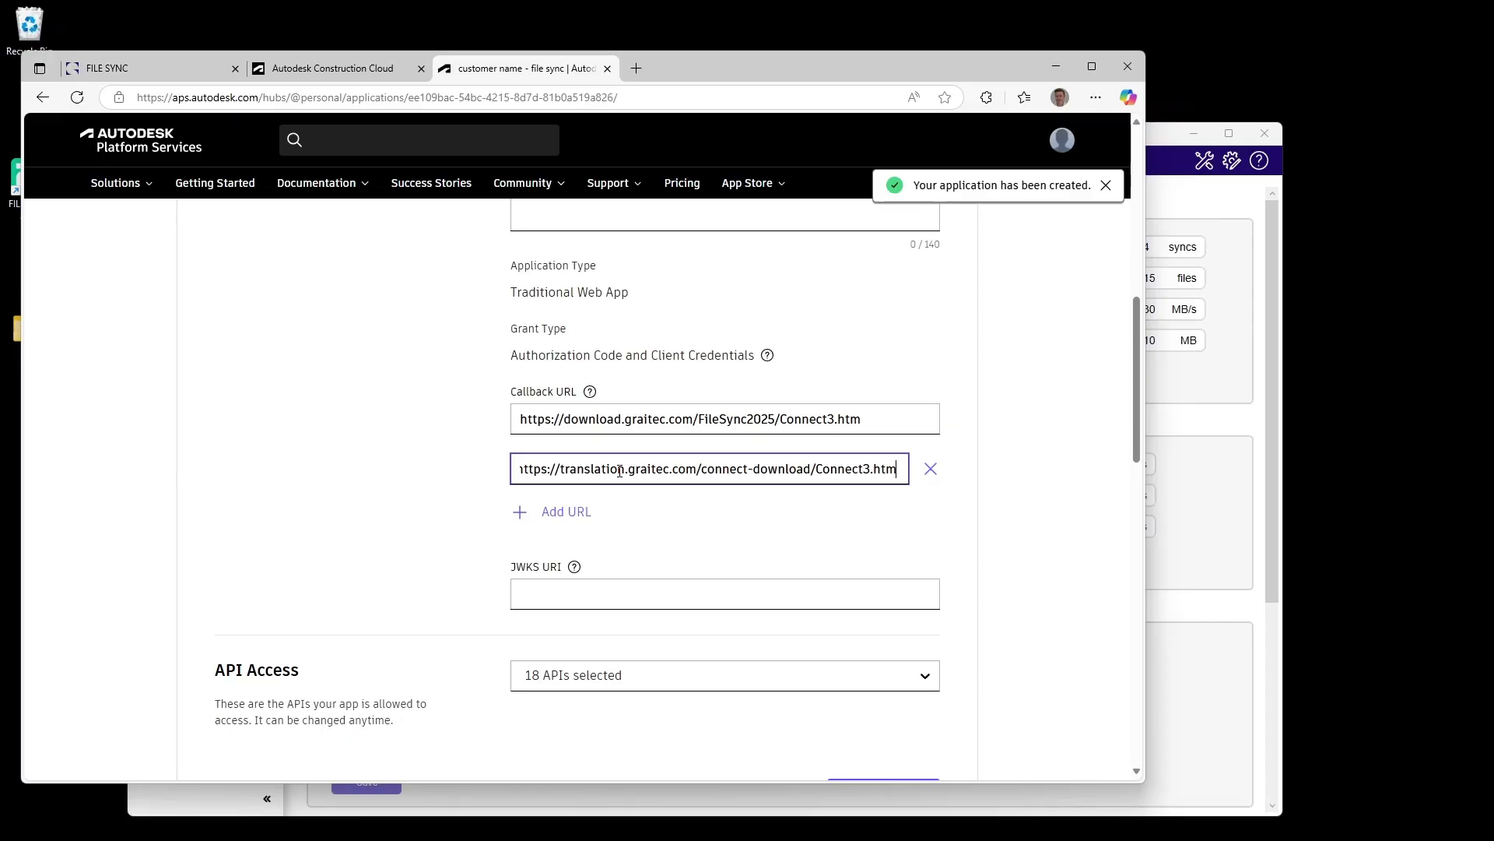
- Check both callback URLs and save the changes to the application's General Settings
left_click_drag(863, 421, 470, 424)
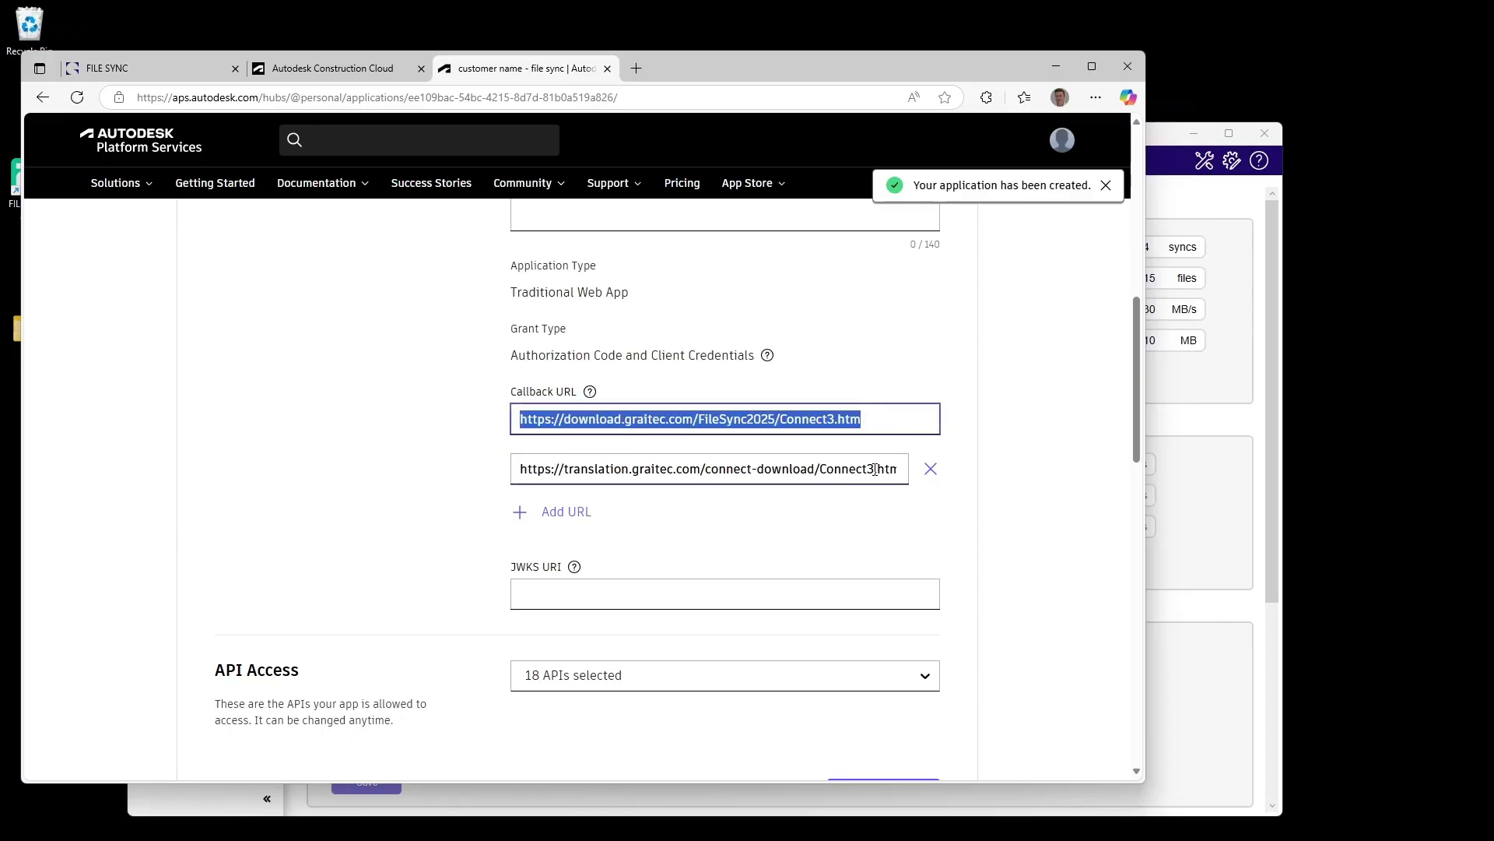
left_click_drag(885, 469, 517, 470)
scroll(914, 623, "down", 8)
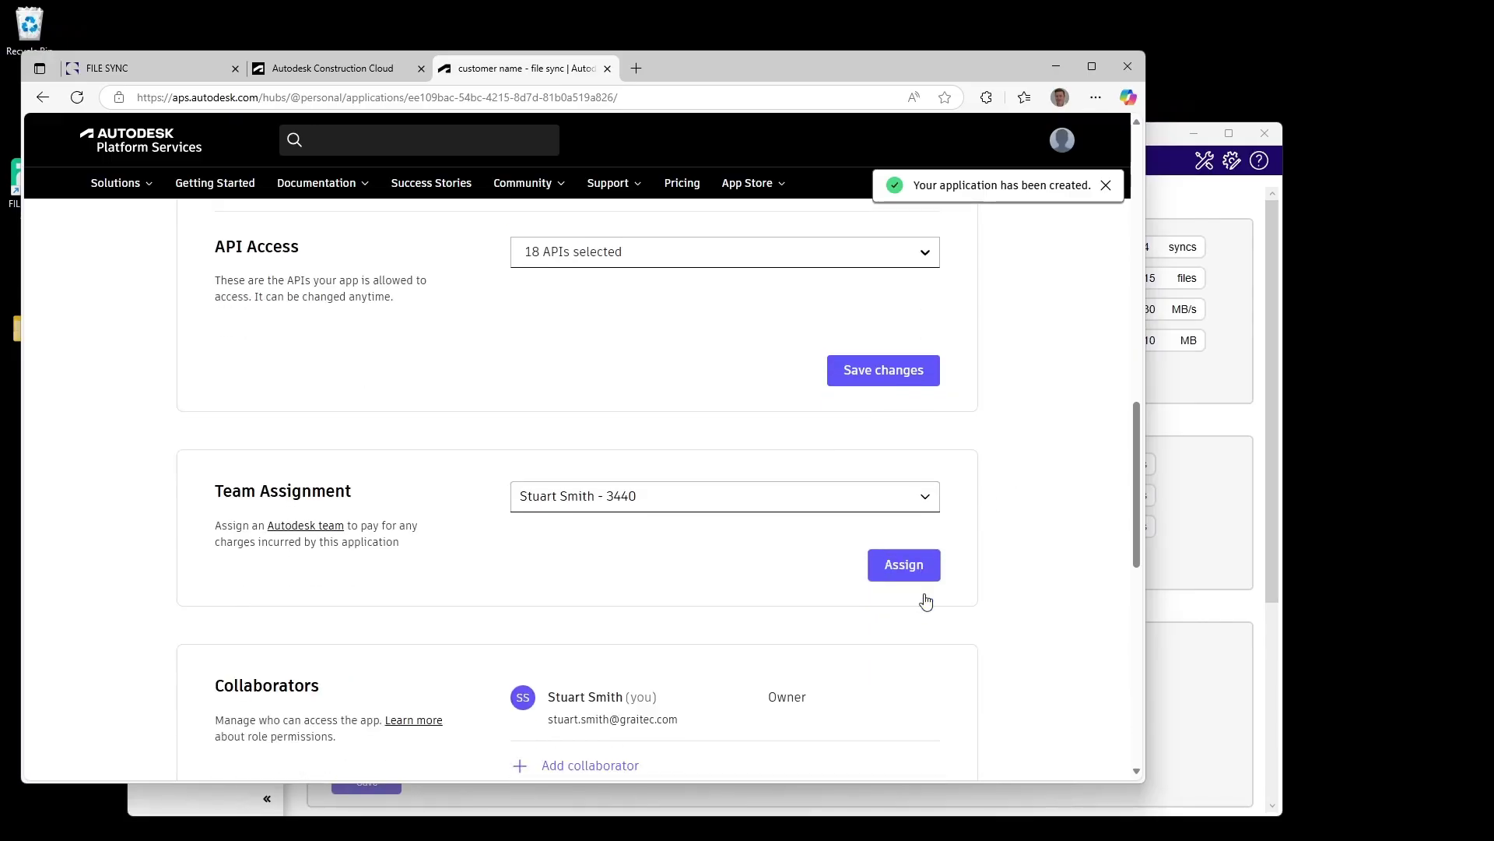
scroll(926, 603, "up", 2)
left_click(877, 249)
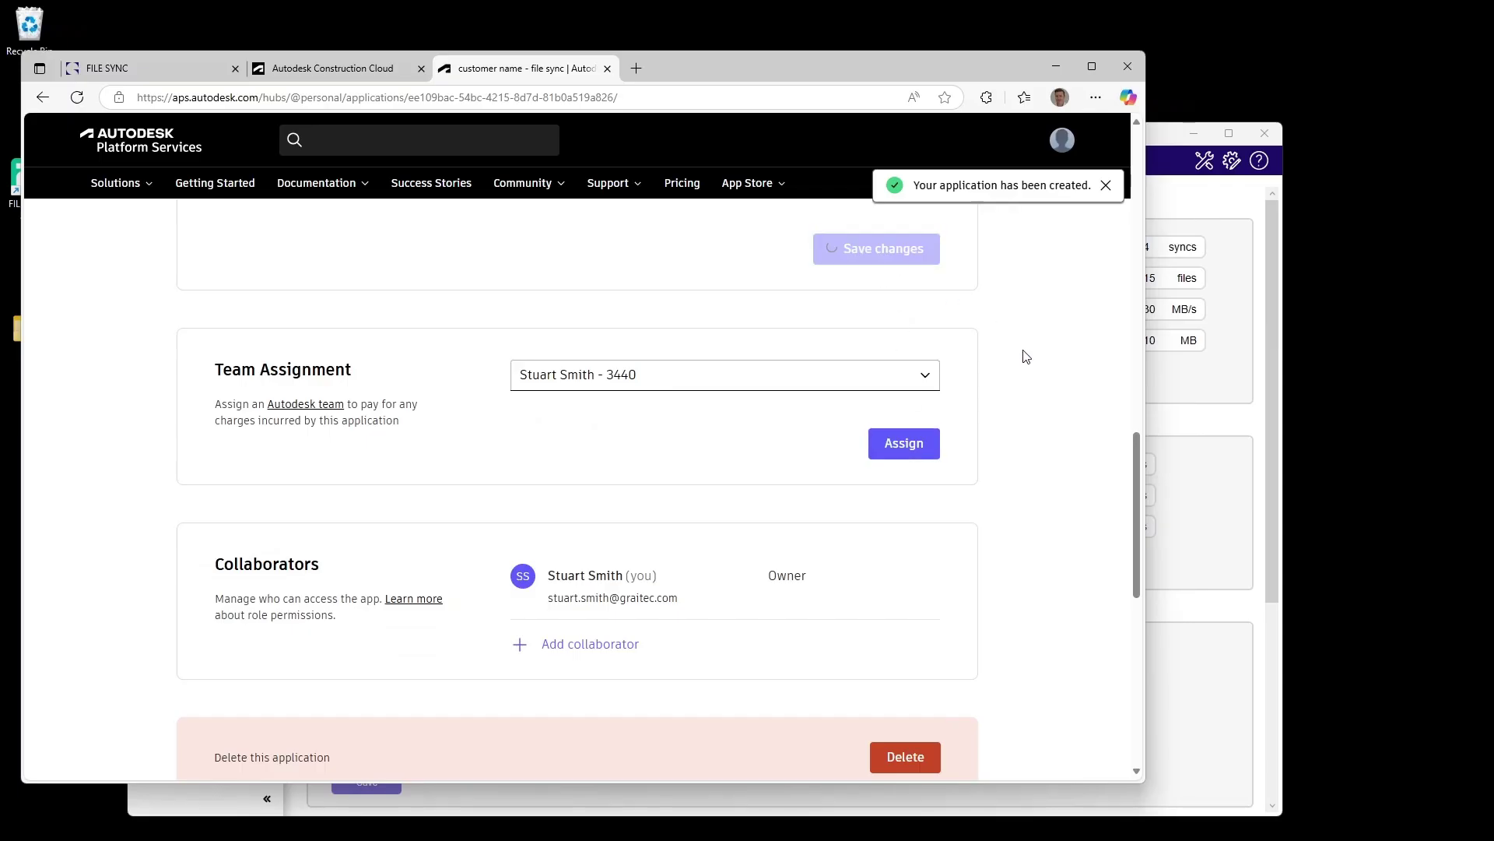
- Copy the application's Client ID and start adding a custom integration in the Account Admin area of Autodesk Construction Cloud
scroll(1026, 360, "up", 12)
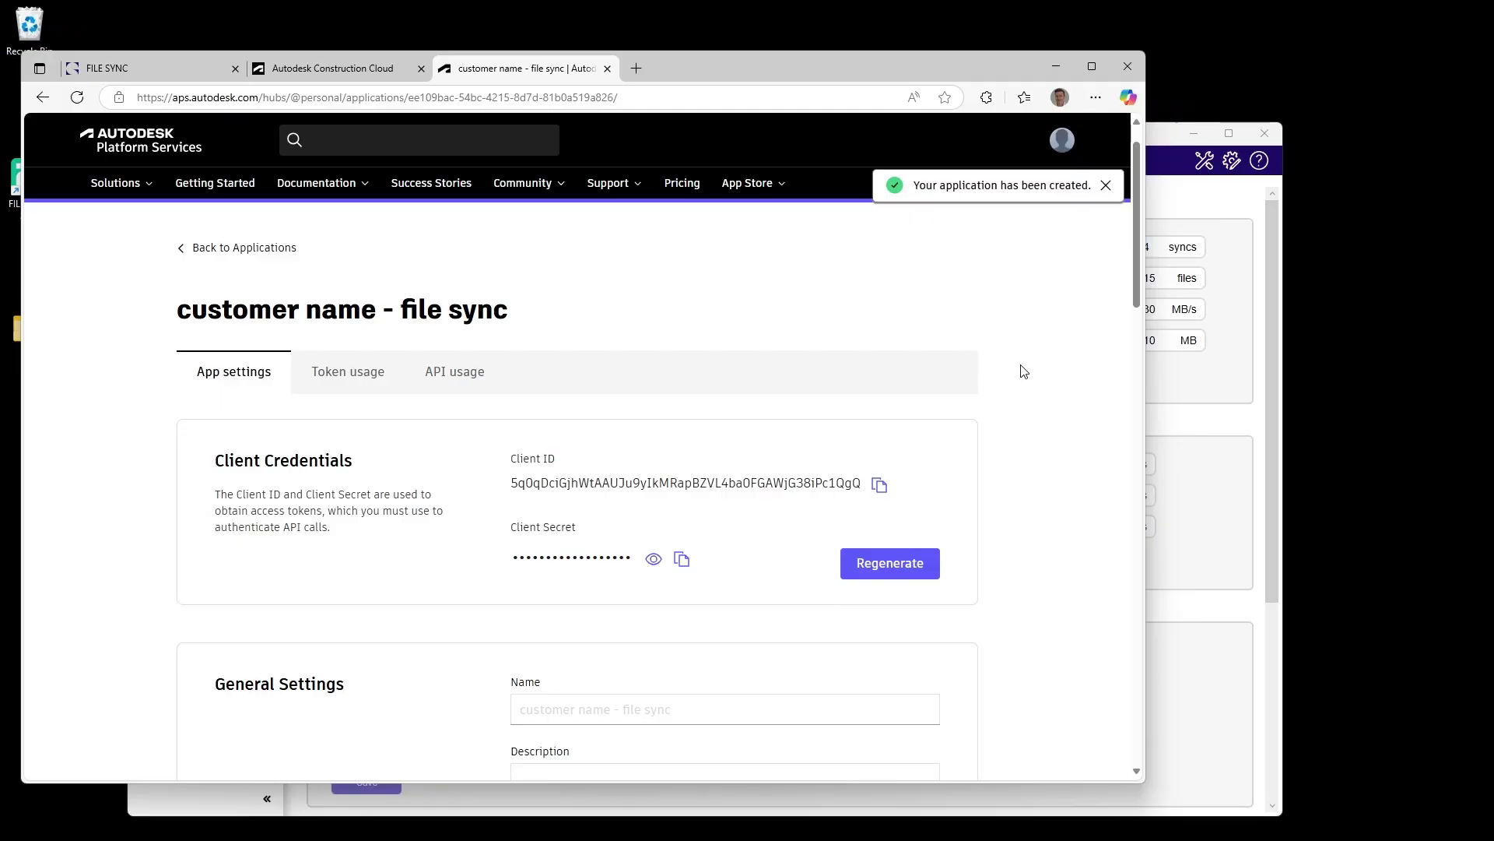
left_click(879, 485)
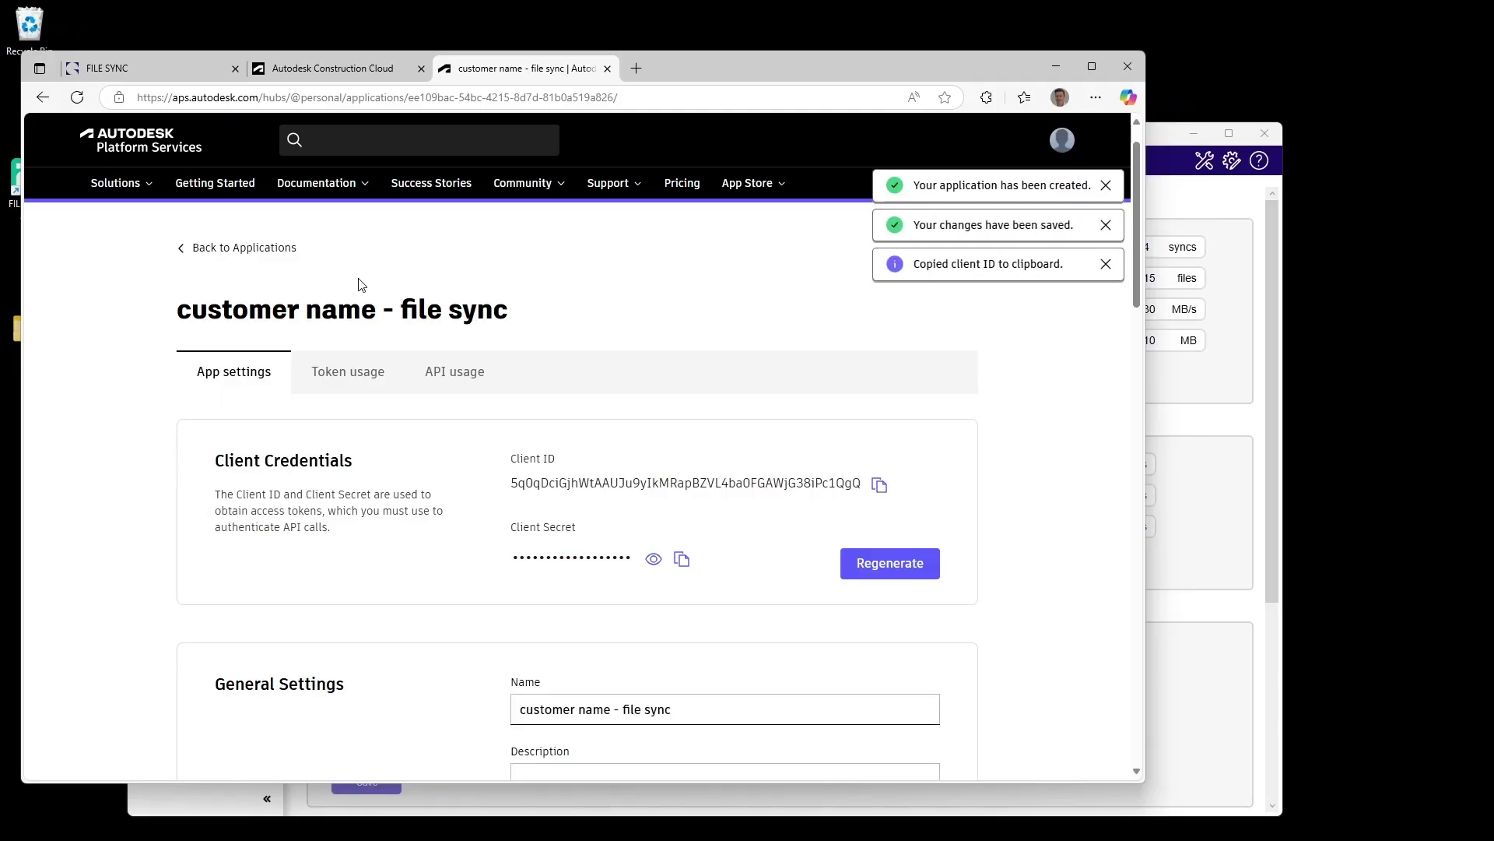
left_click(319, 70)
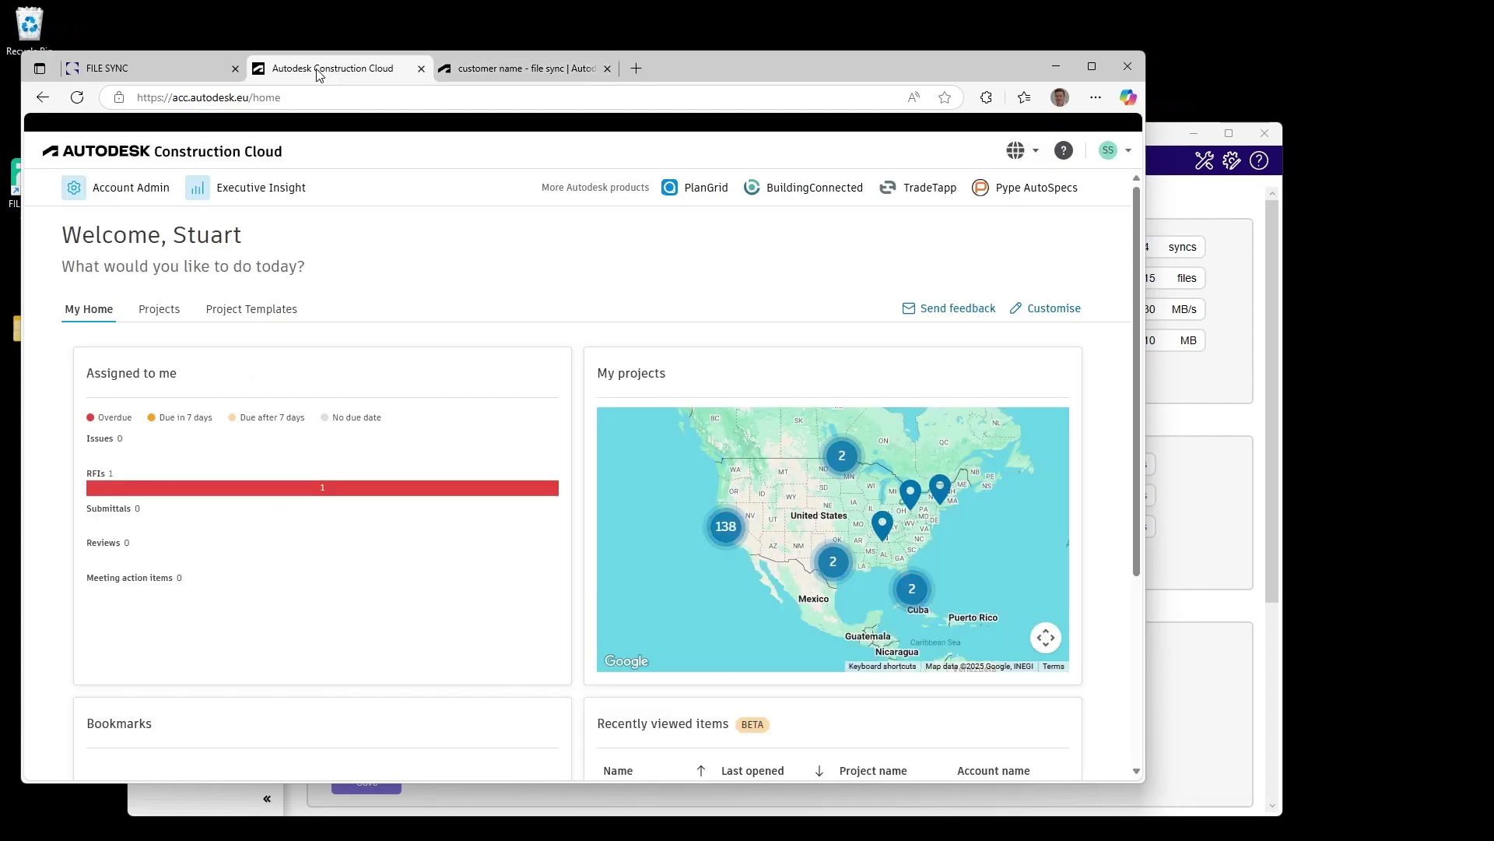
left_click(118, 186)
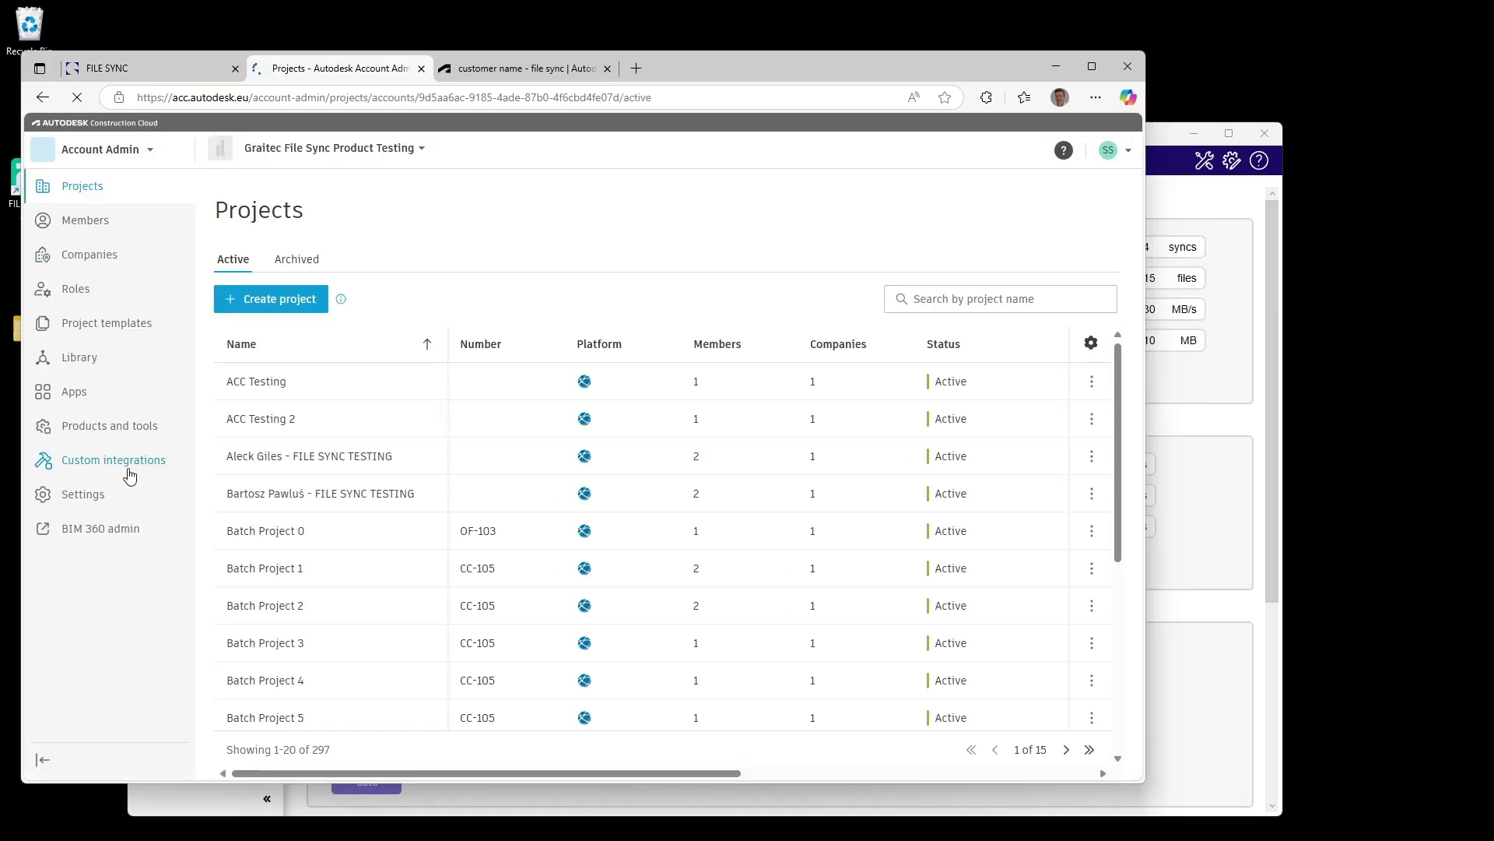
left_click(95, 463)
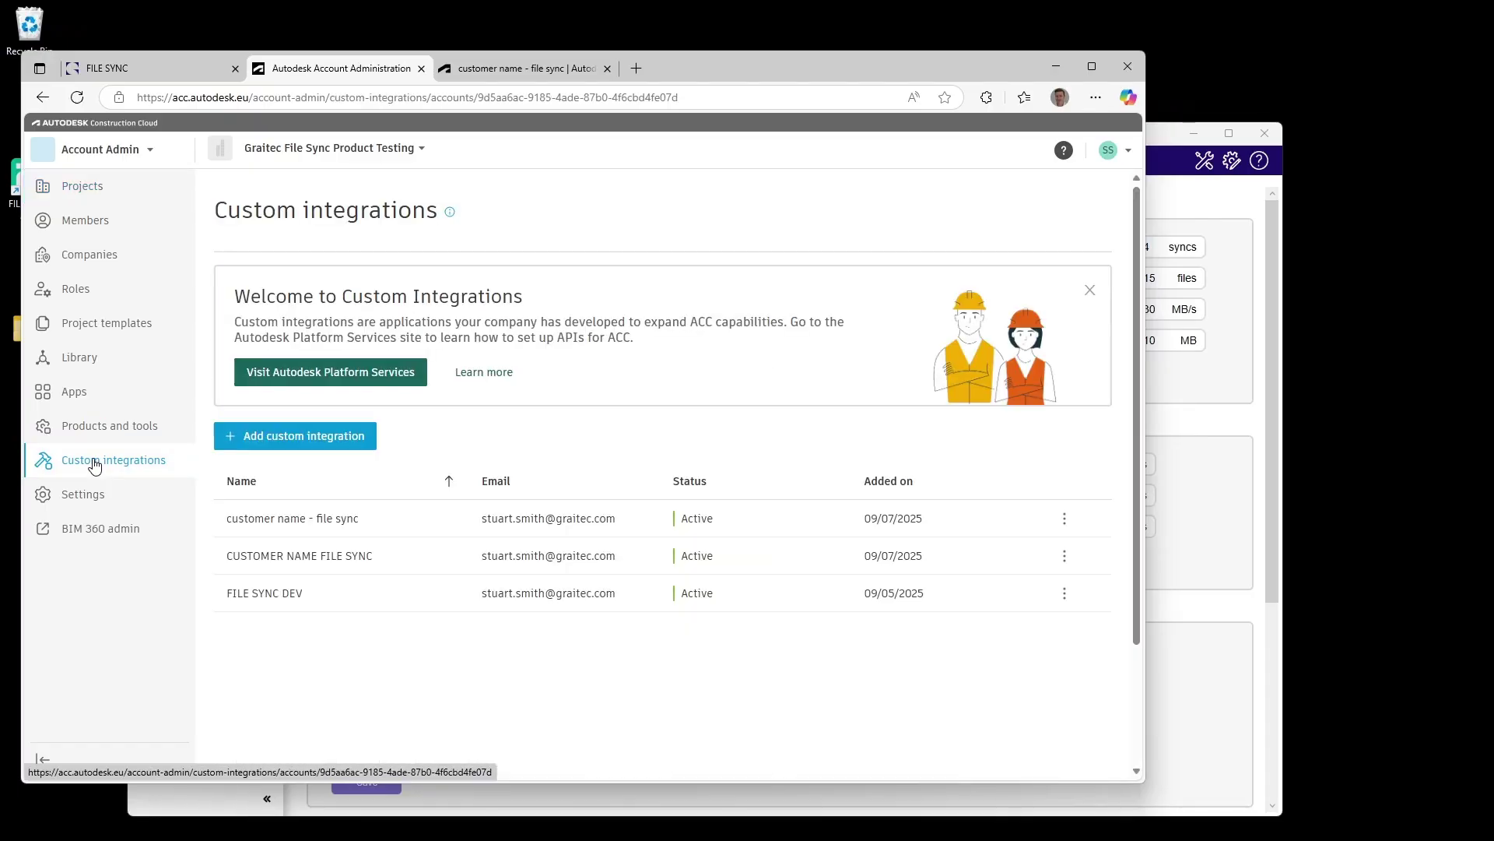
left_click(294, 434)
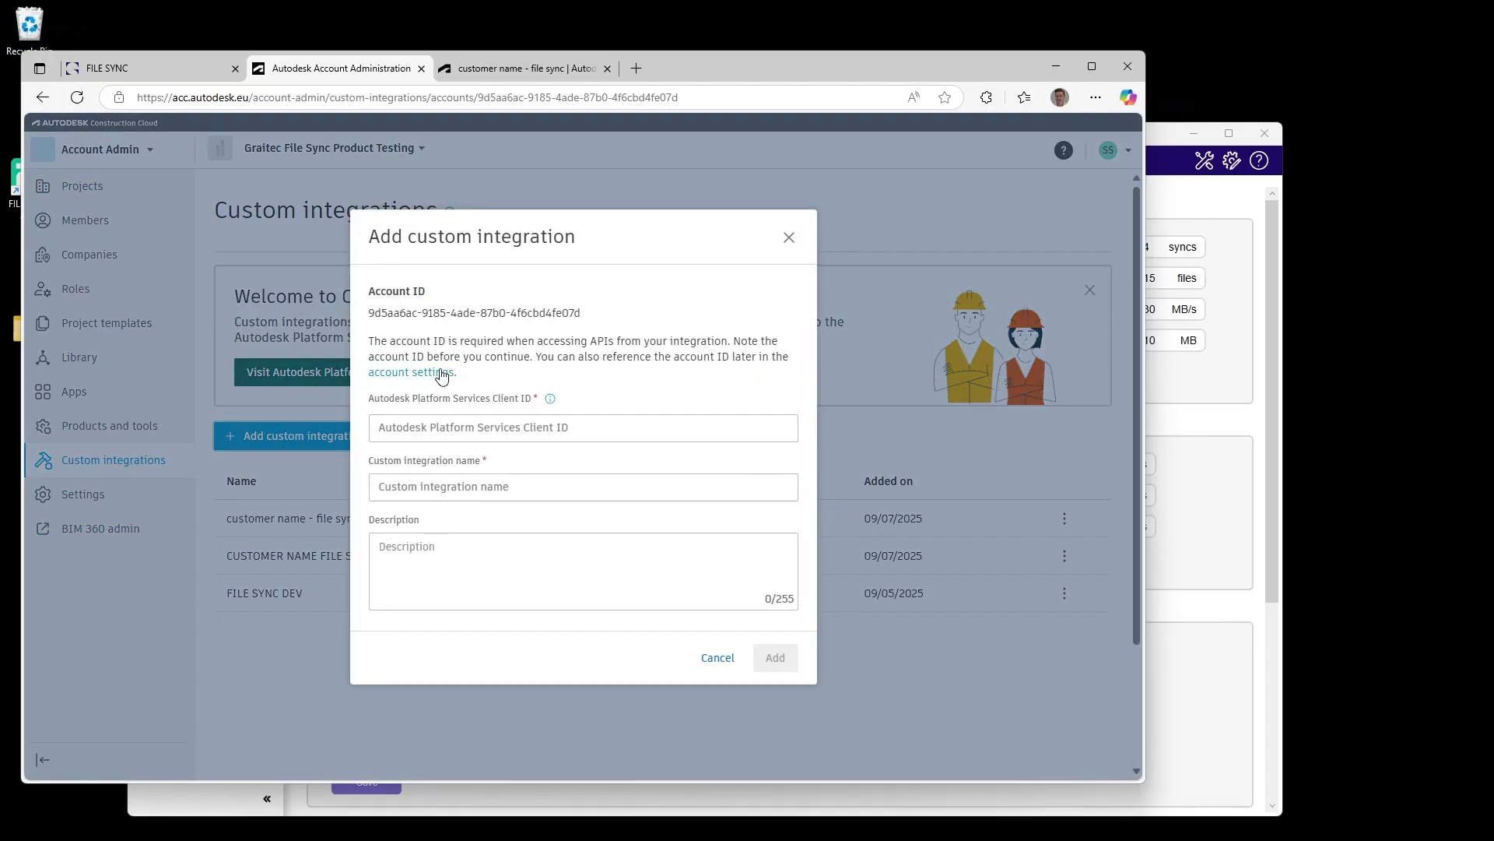
- Add the custom integration using the copied Client ID and the name "example customer - file sync 2"
left_click(441, 427)
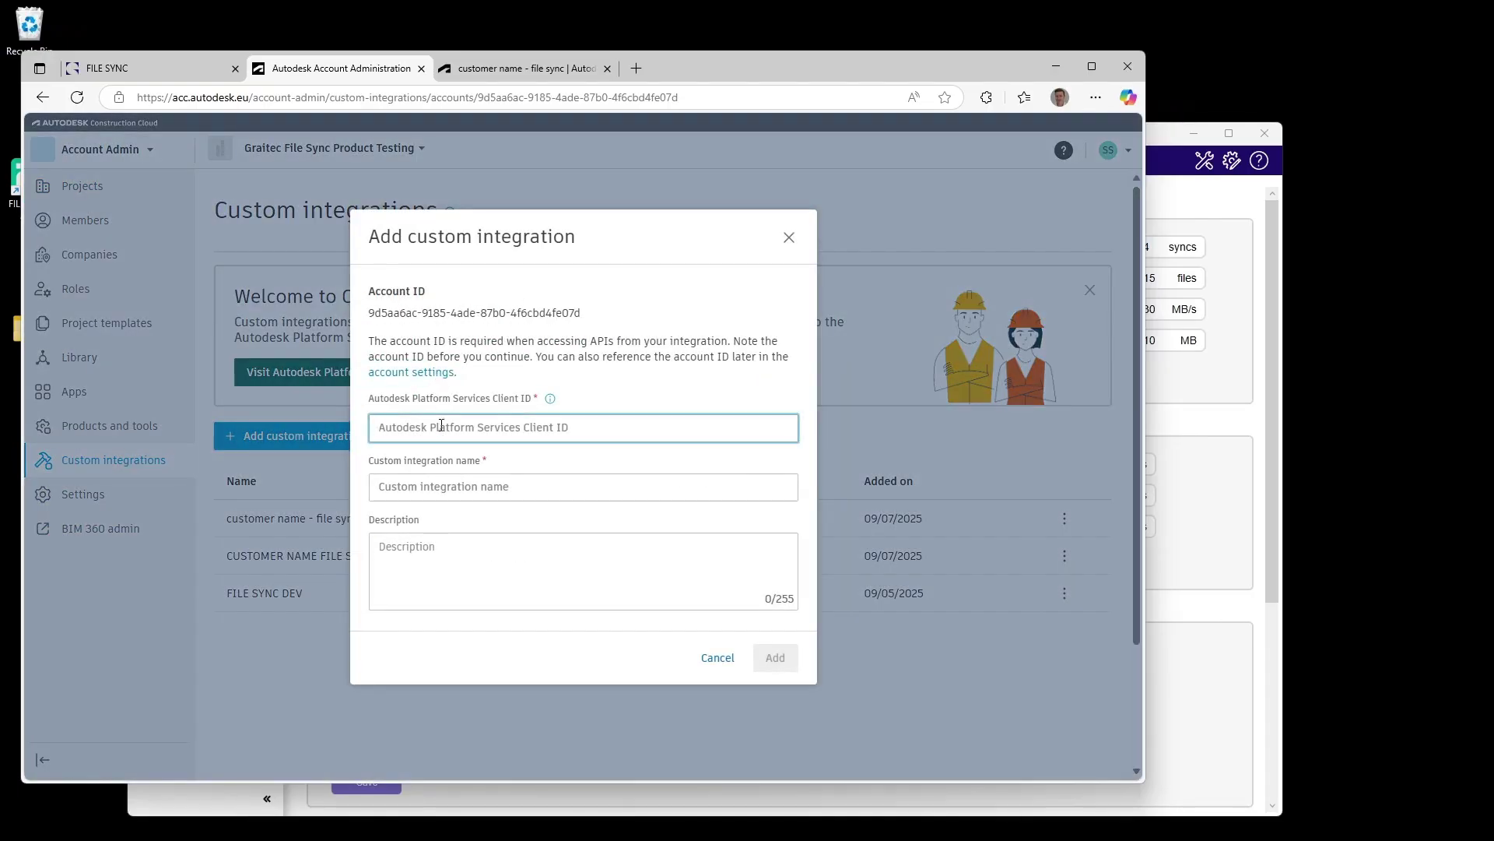
right_click(461, 421)
left_click(483, 567)
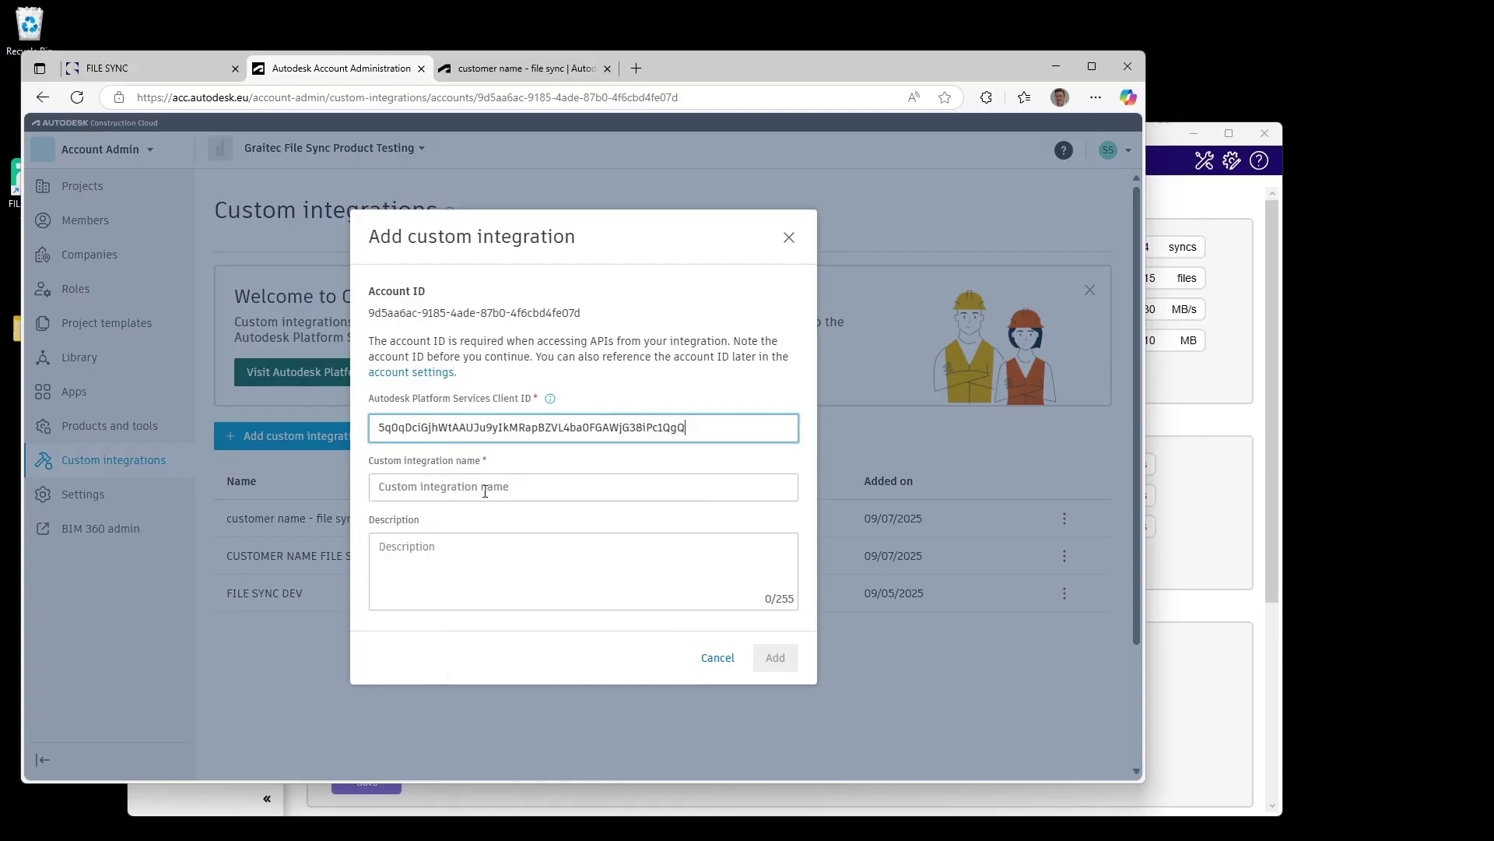
left_click(484, 488)
type("examp")
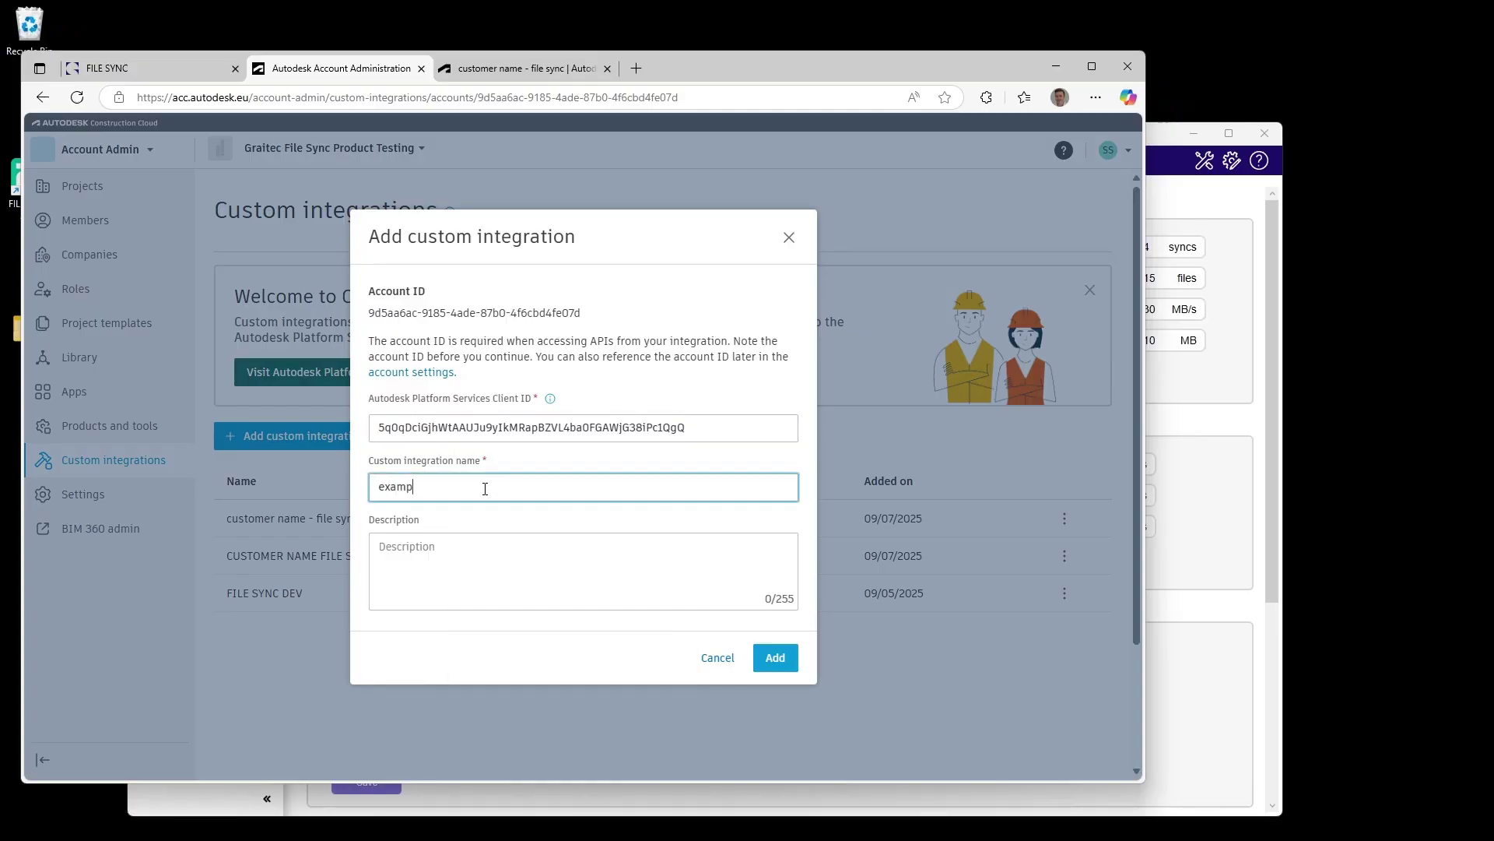
type("le customer - file sync 2")
left_click(772, 658)
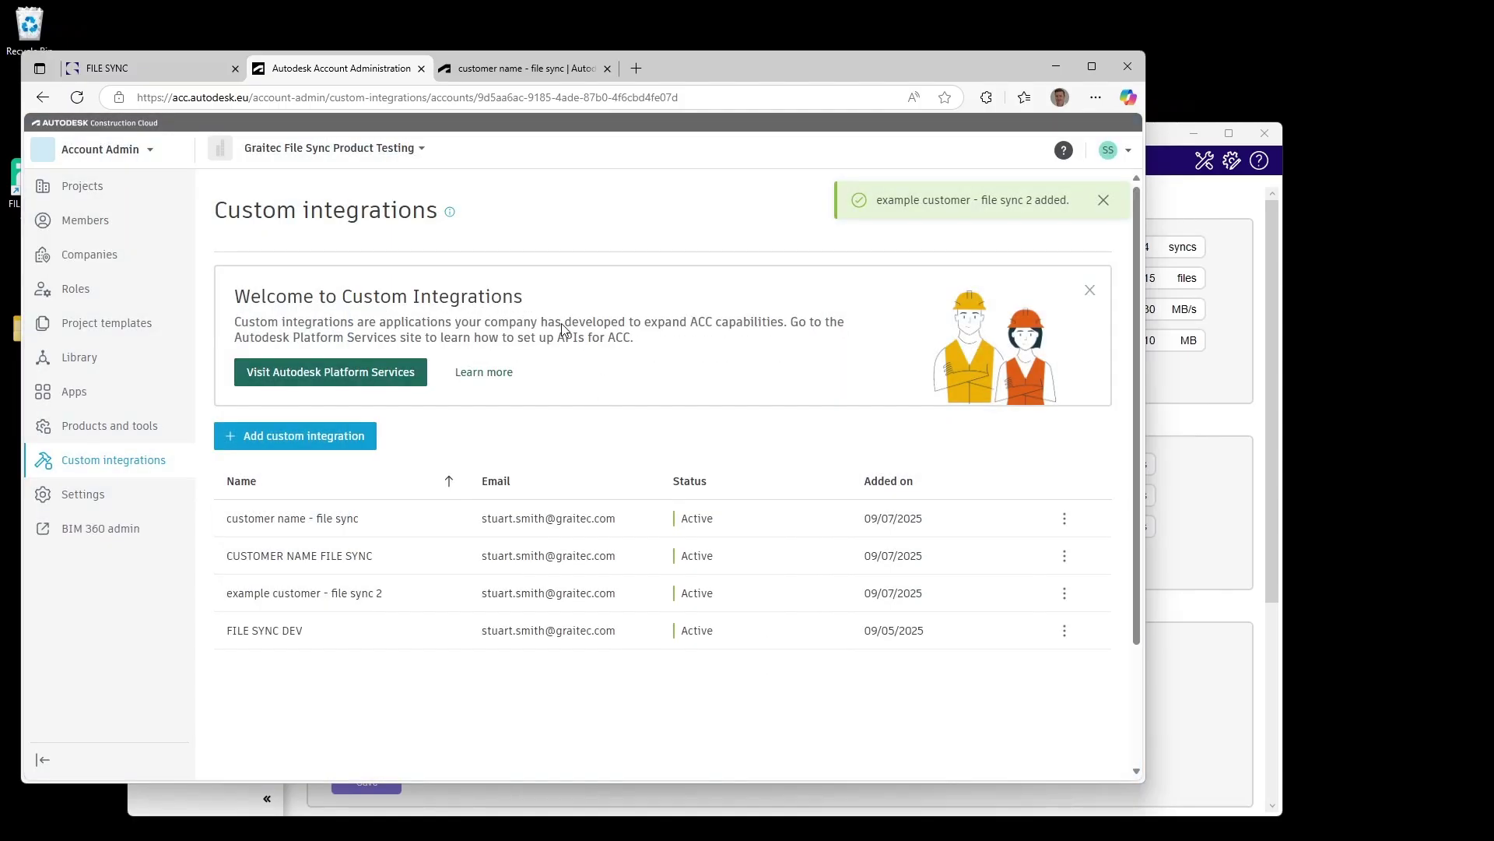
- Uninstall the Graitec File Sync app from the account's installed apps in the App gallery
left_click(76, 397)
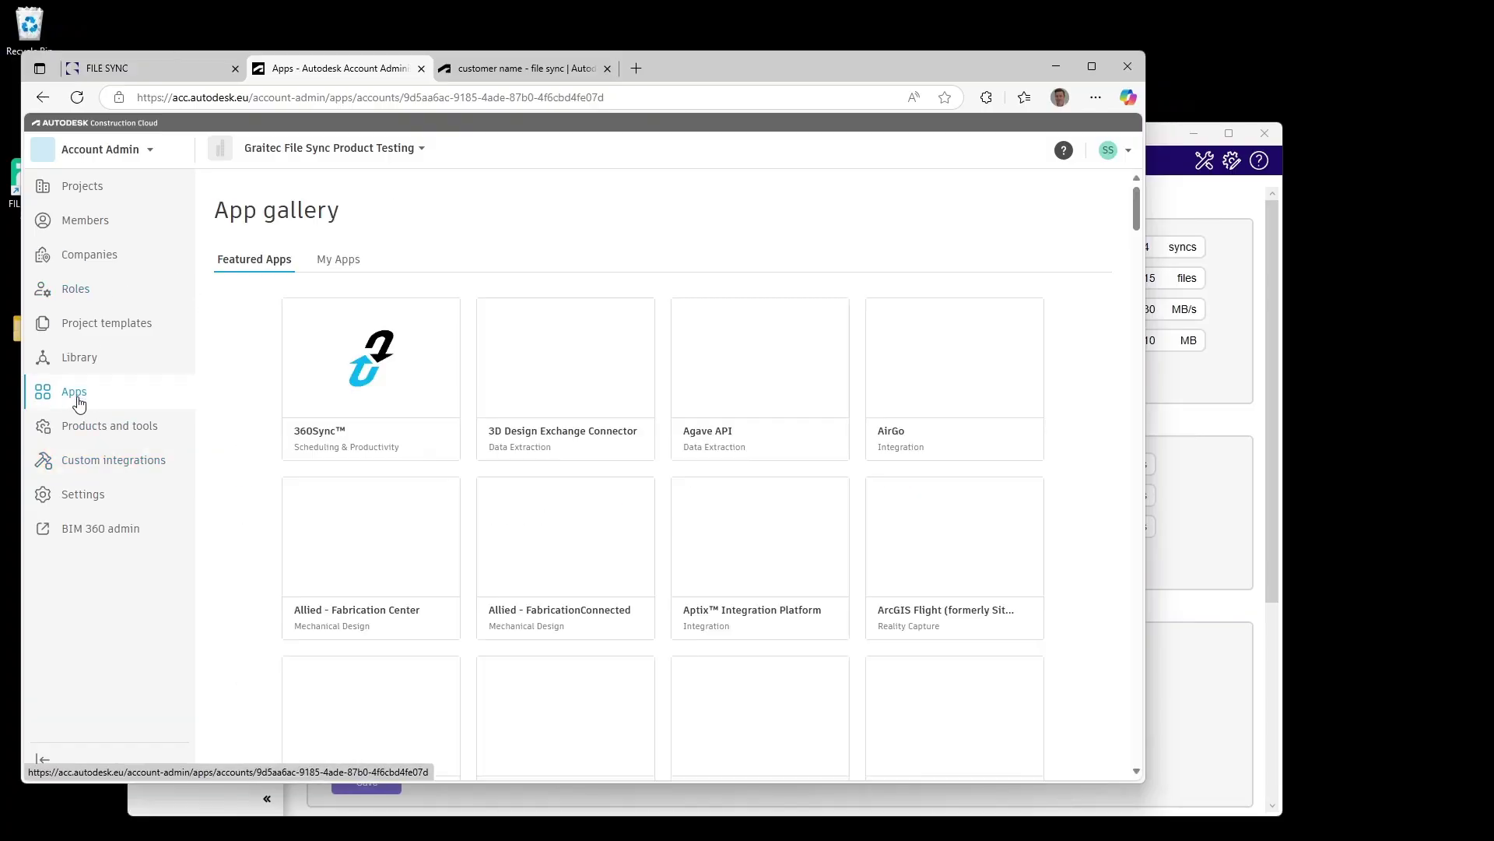
left_click(341, 259)
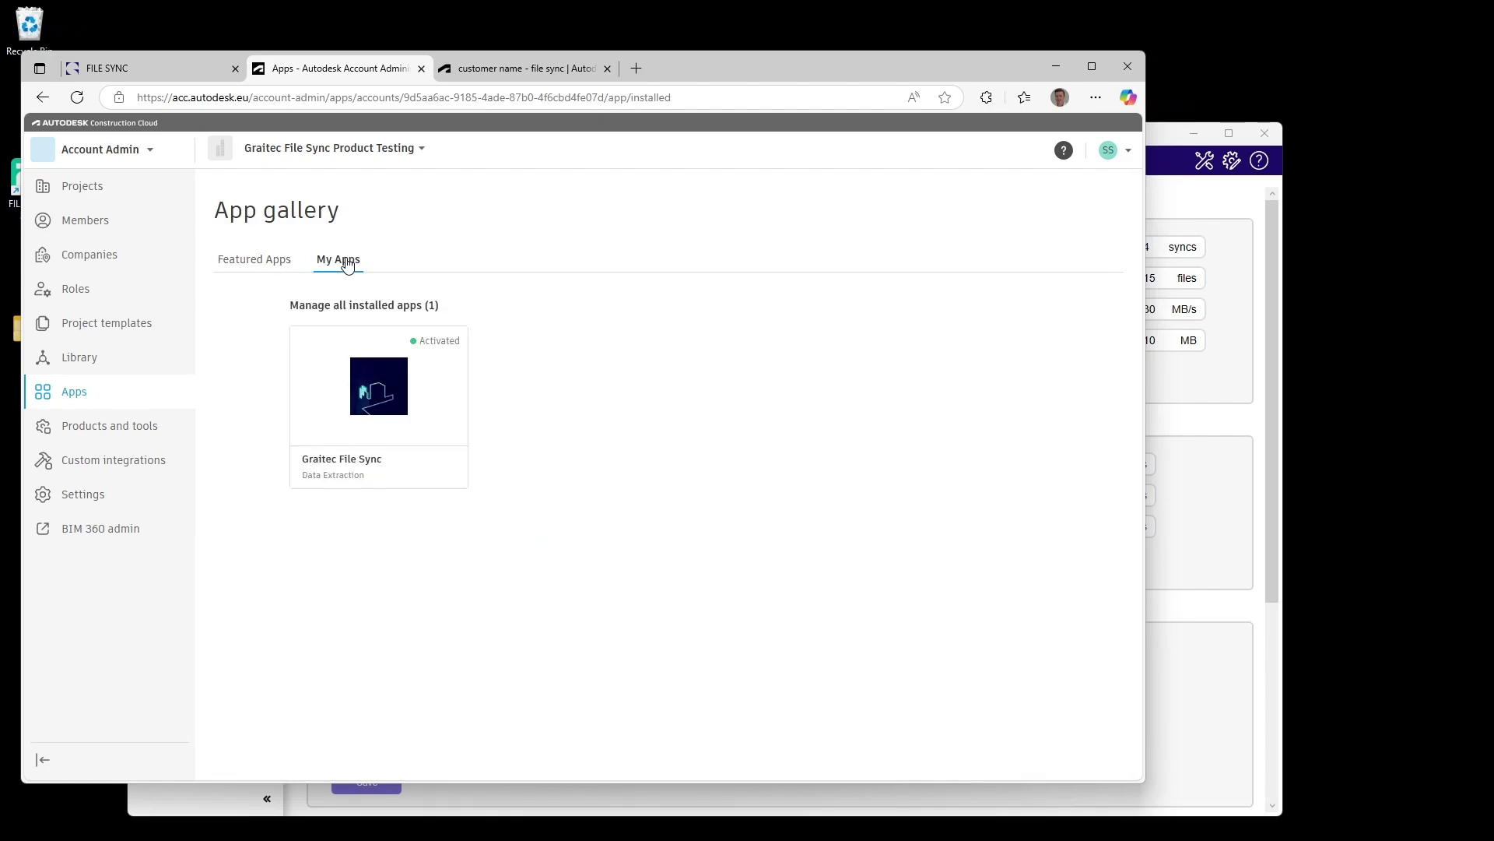
left_click(374, 424)
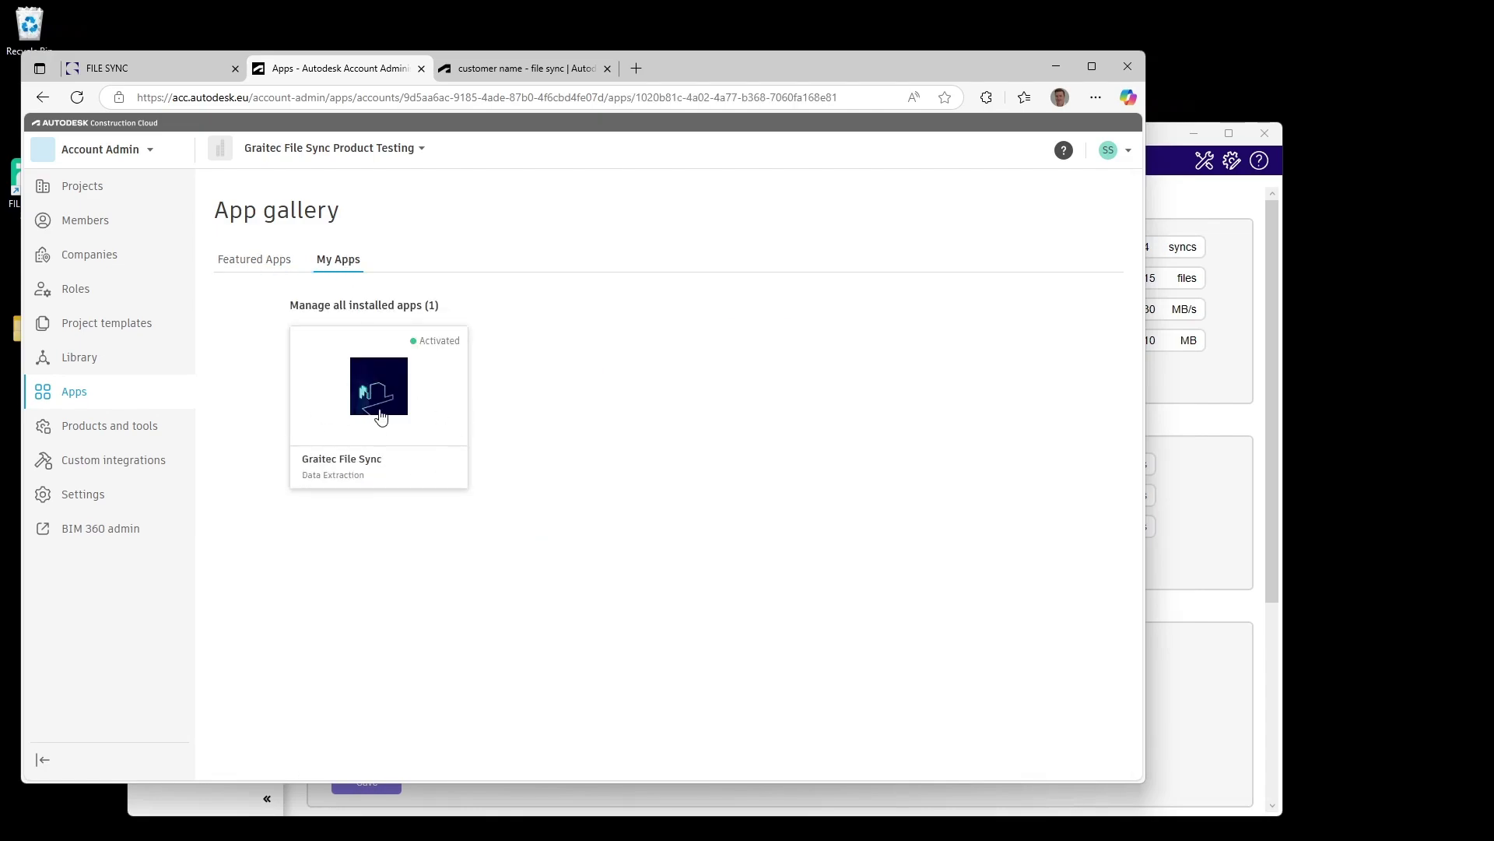
left_click(362, 500)
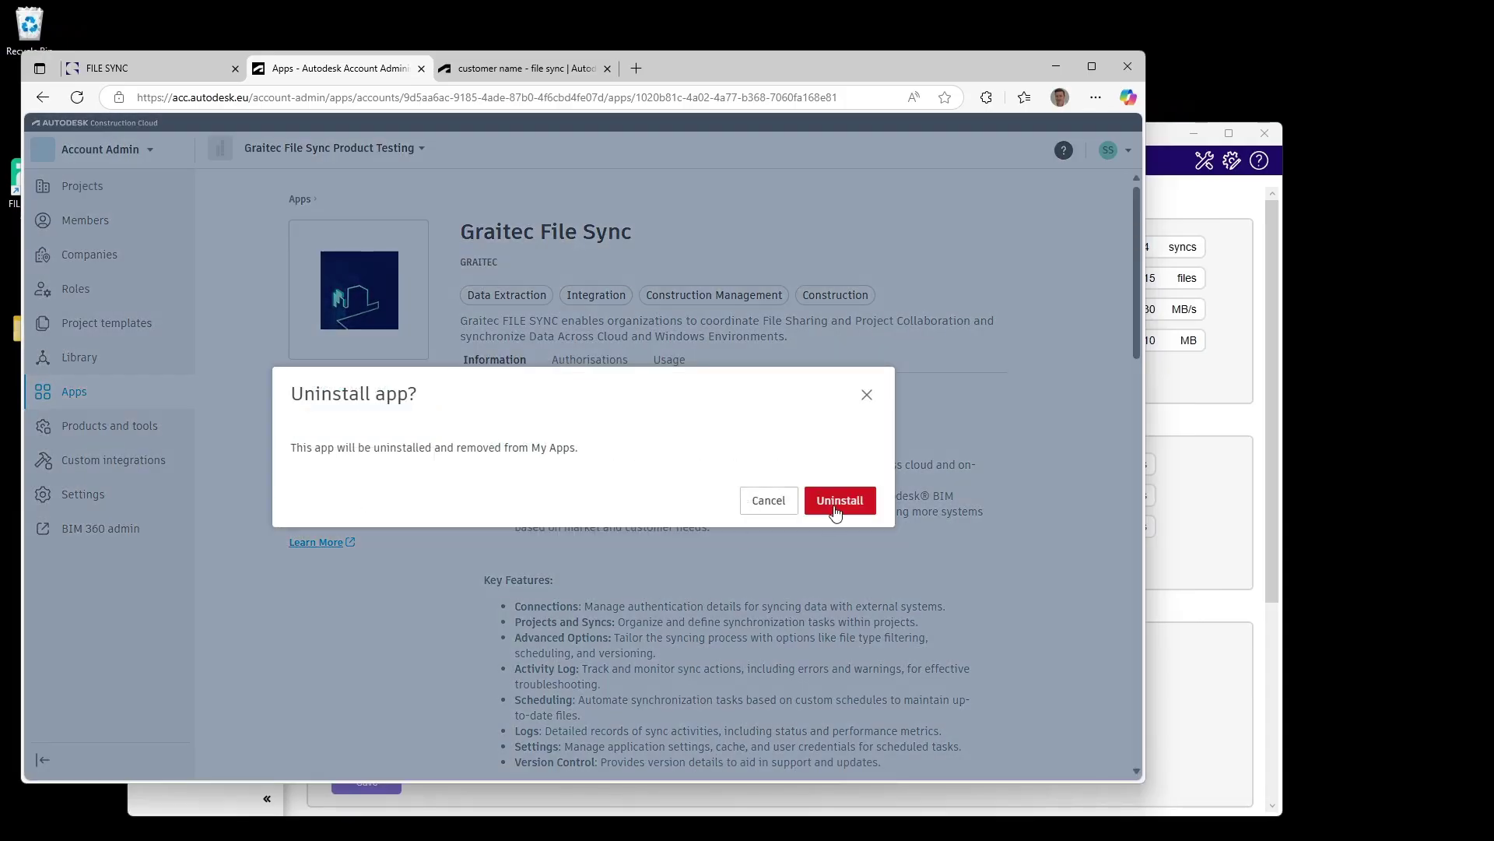
left_click(835, 512)
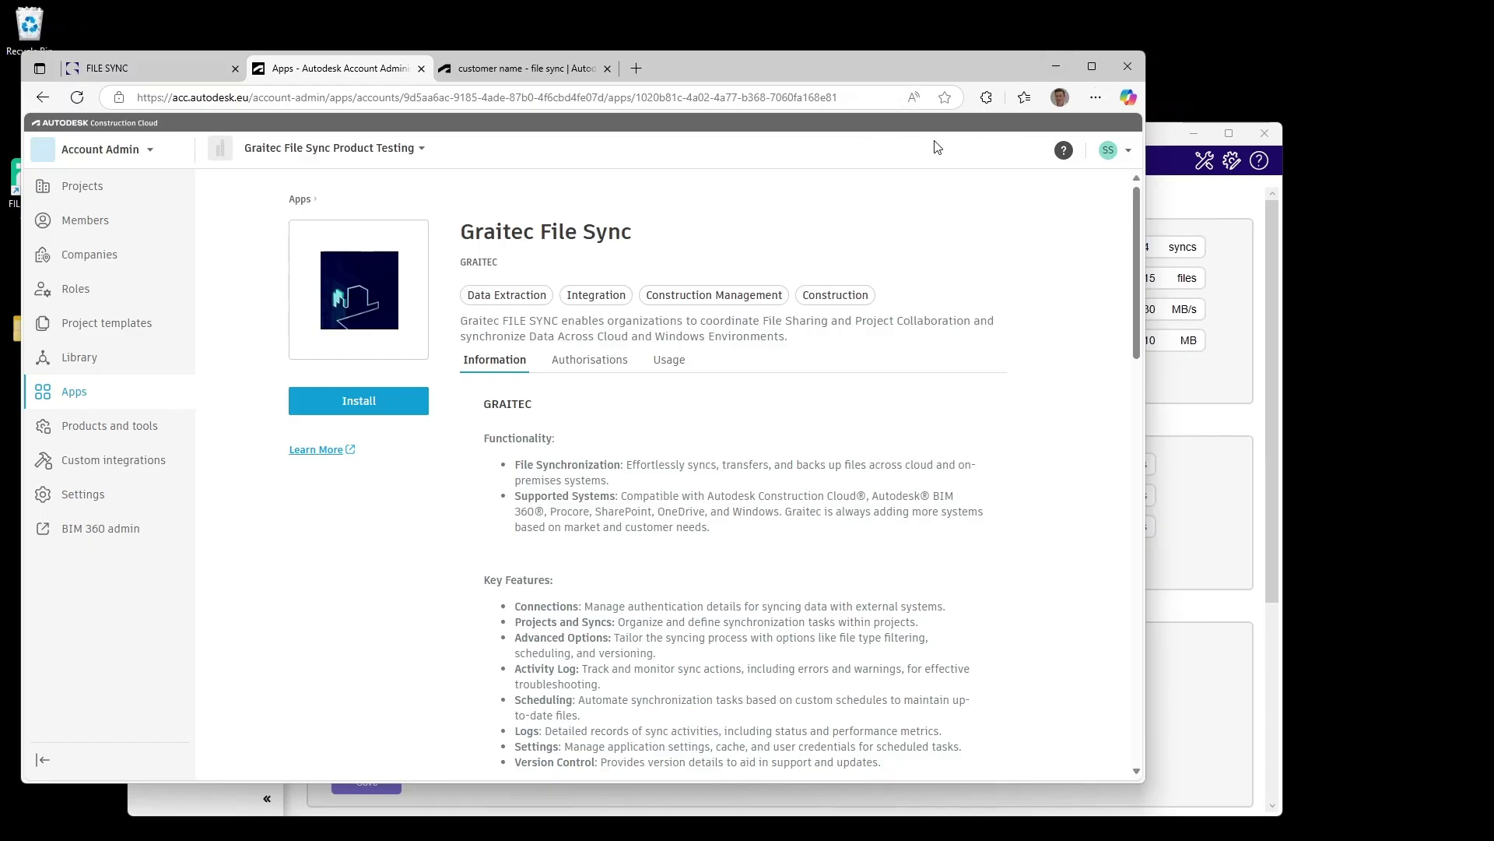
- Switch to FILE SYNC 2026 and paste the copied Client ID as the Autodesk Client Id of the Autodesk Connector
left_click(1235, 214)
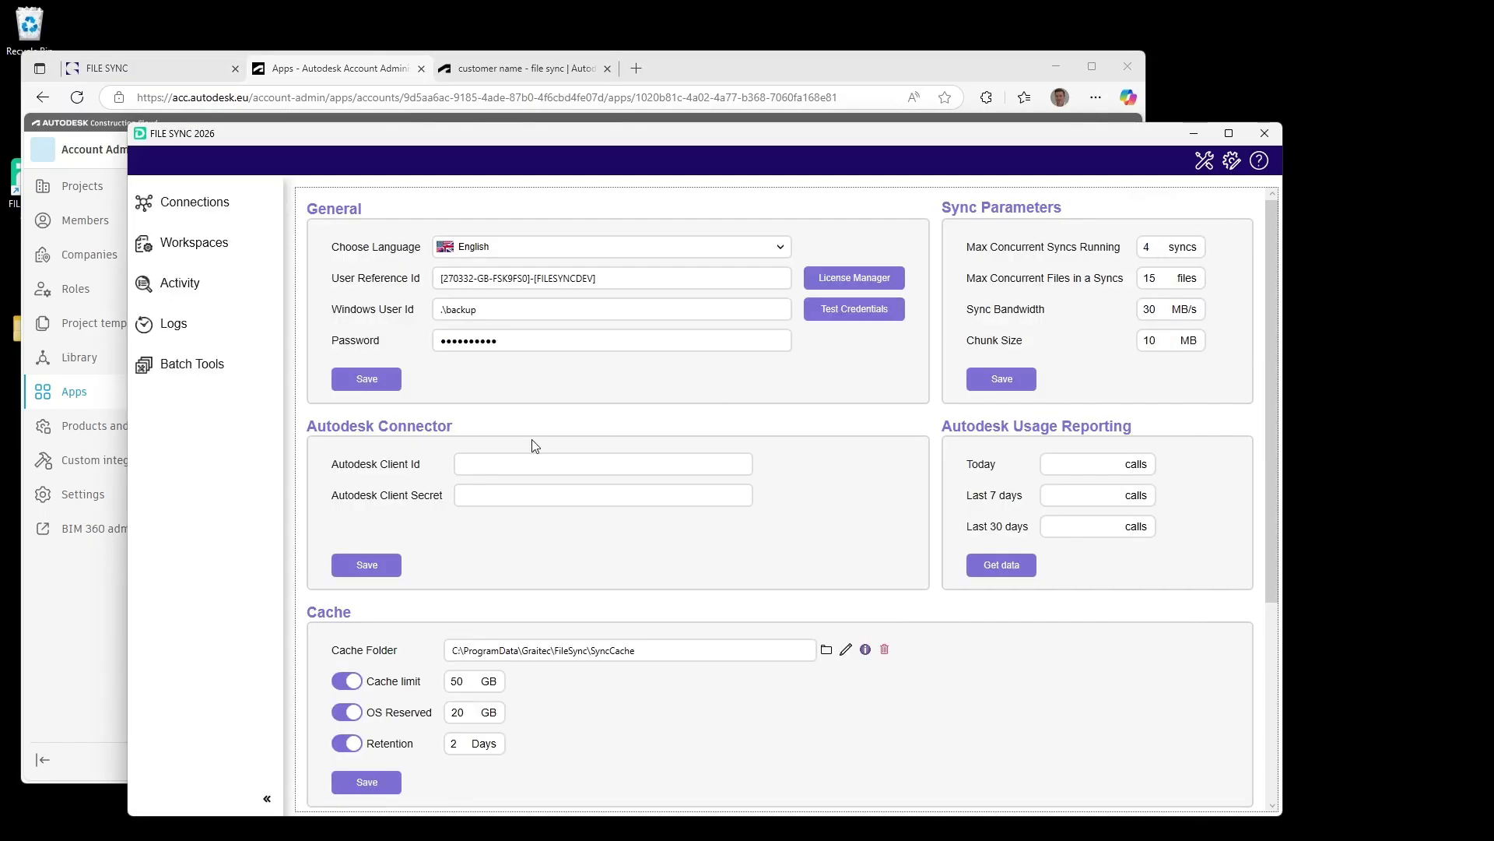
left_click(473, 461)
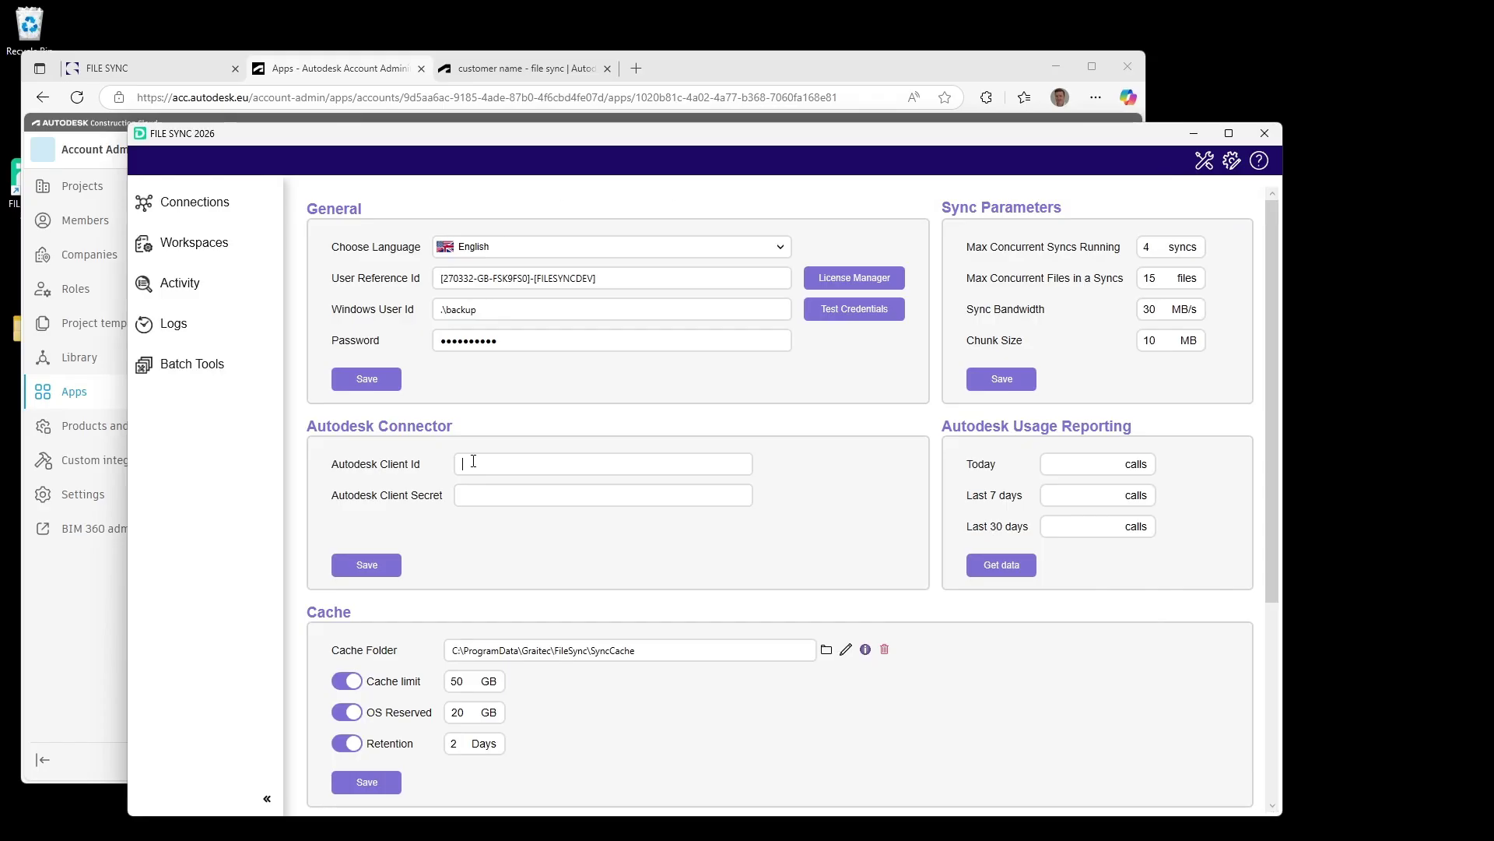
right_click(472, 462)
left_click(510, 504)
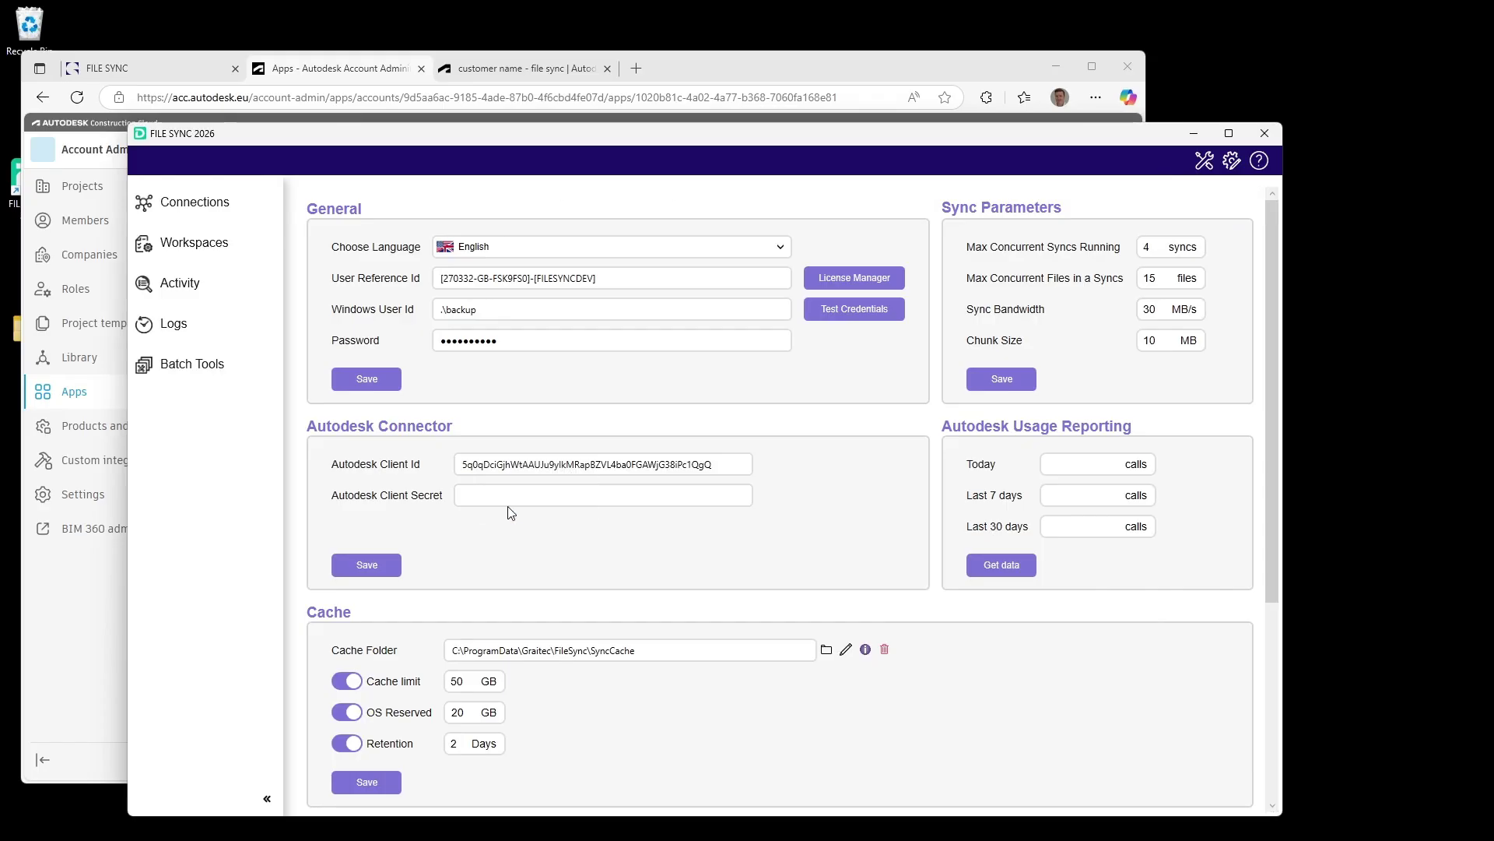
- Copy the Client Secret from the Autodesk Platform Services application and paste it as the Autodesk Client Secret in FILE SYNC 2026
left_click(508, 69)
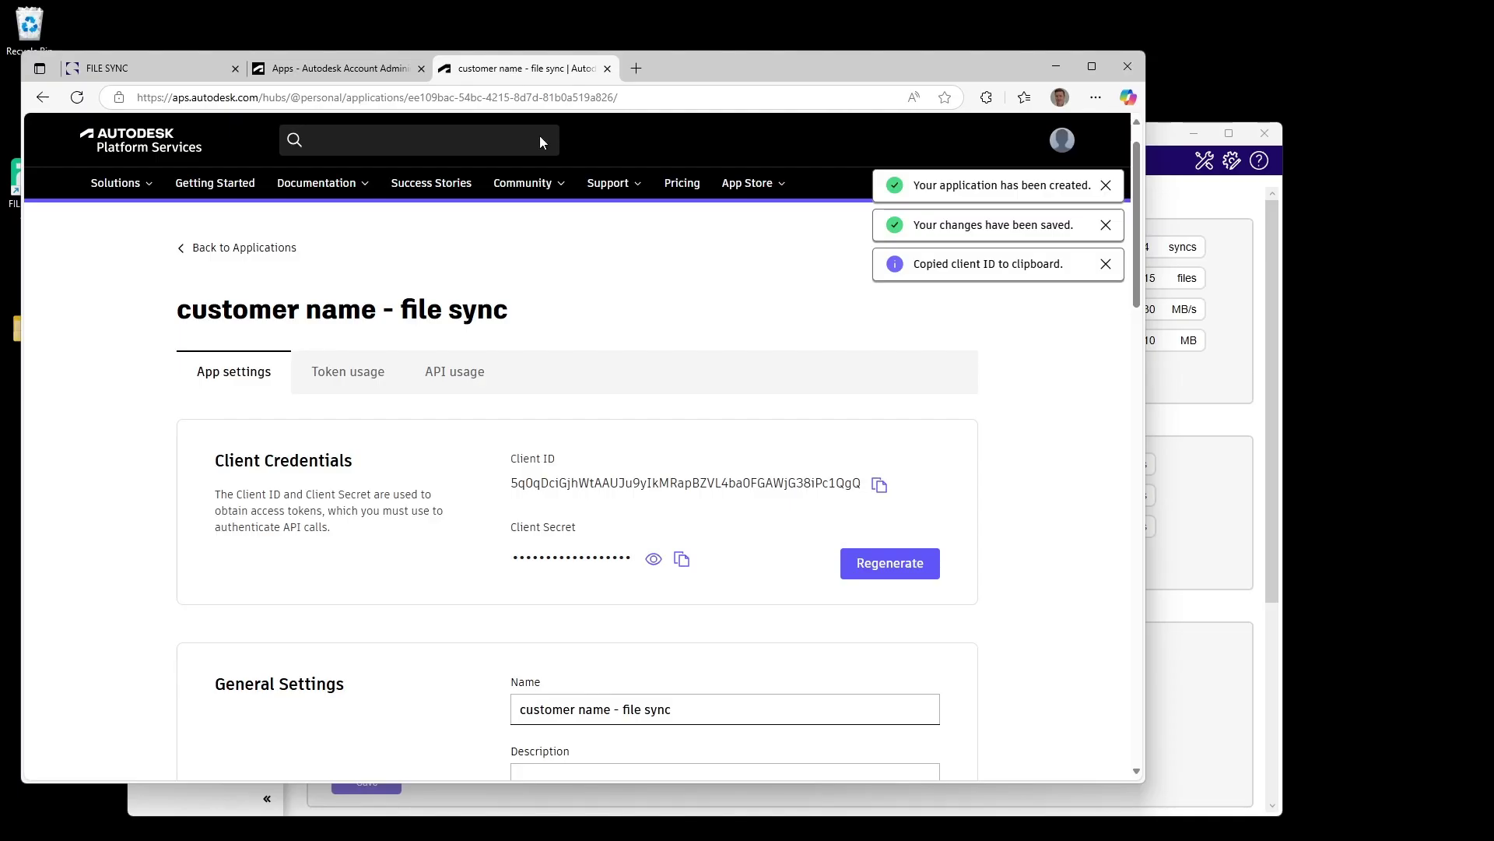
left_click(682, 558)
left_click(1212, 441)
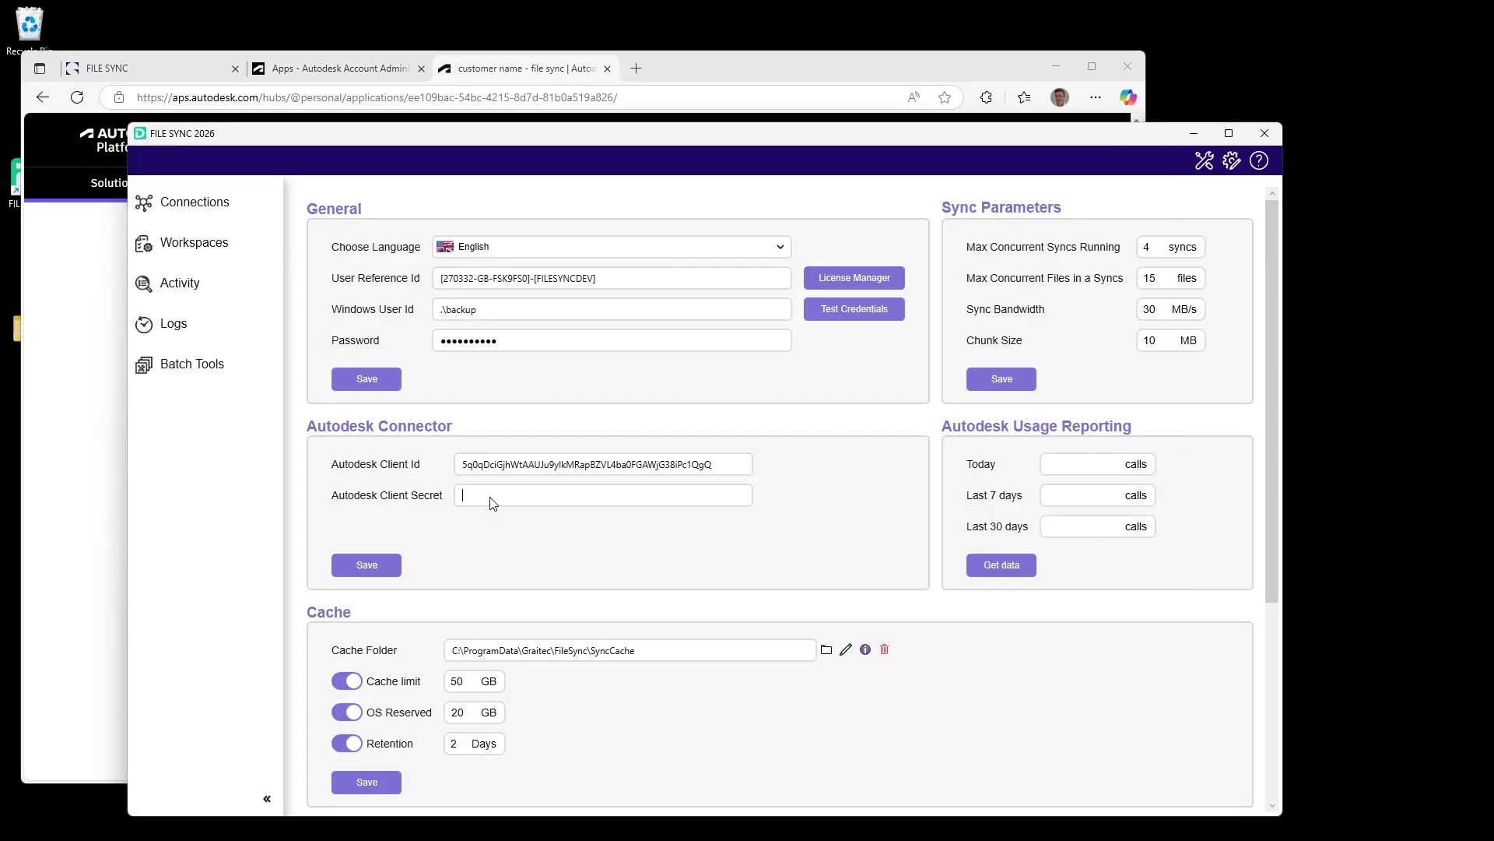
right_click(491, 499)
left_click(542, 548)
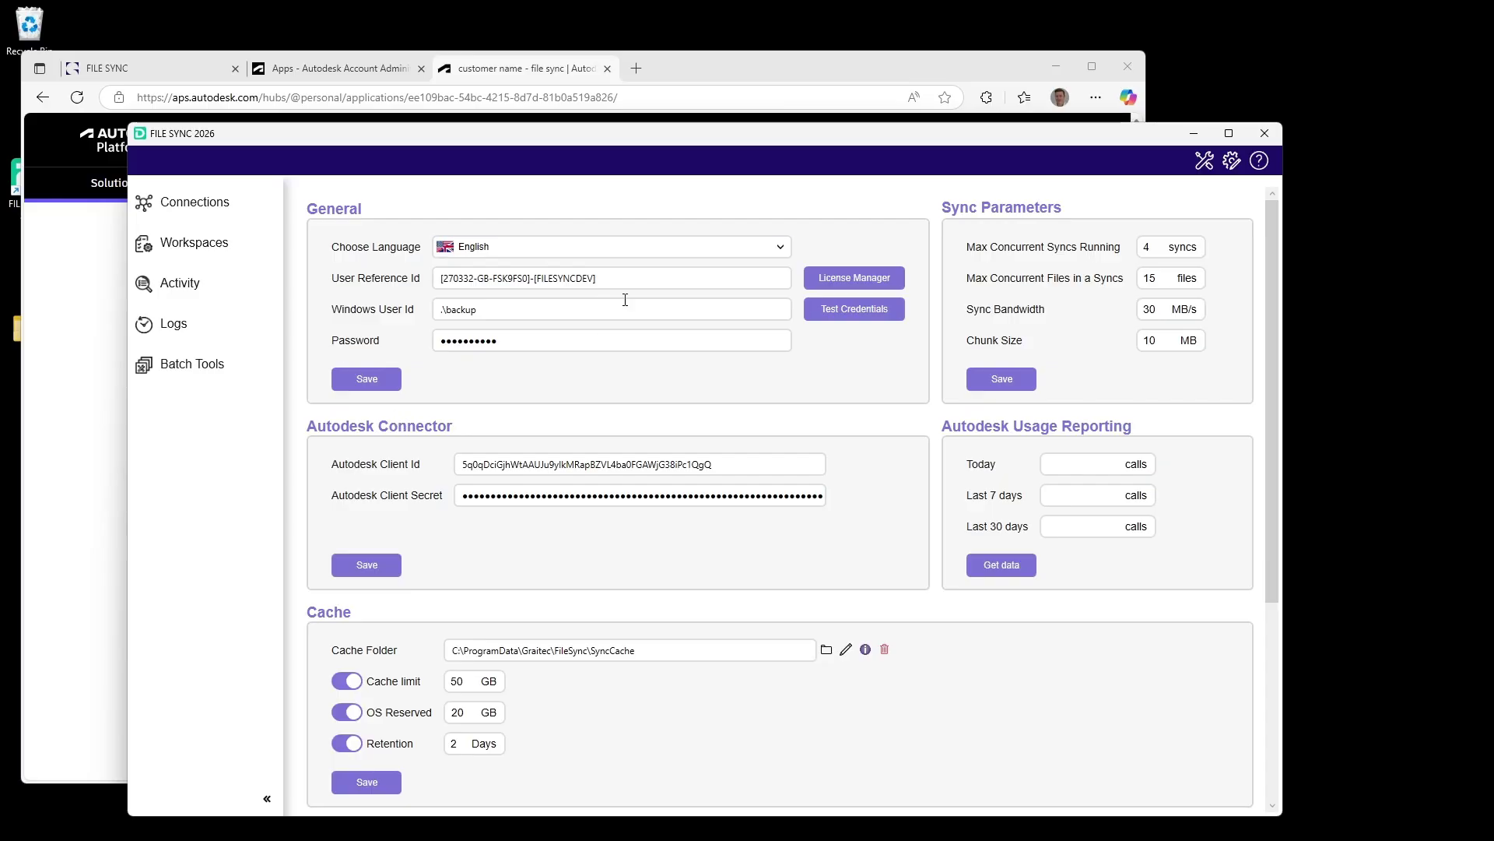
- Reconnect the "Autodesk Build - Graitec File Sync Product Testing" connection, choosing to update it to the new Autodesk connector
left_click(218, 194)
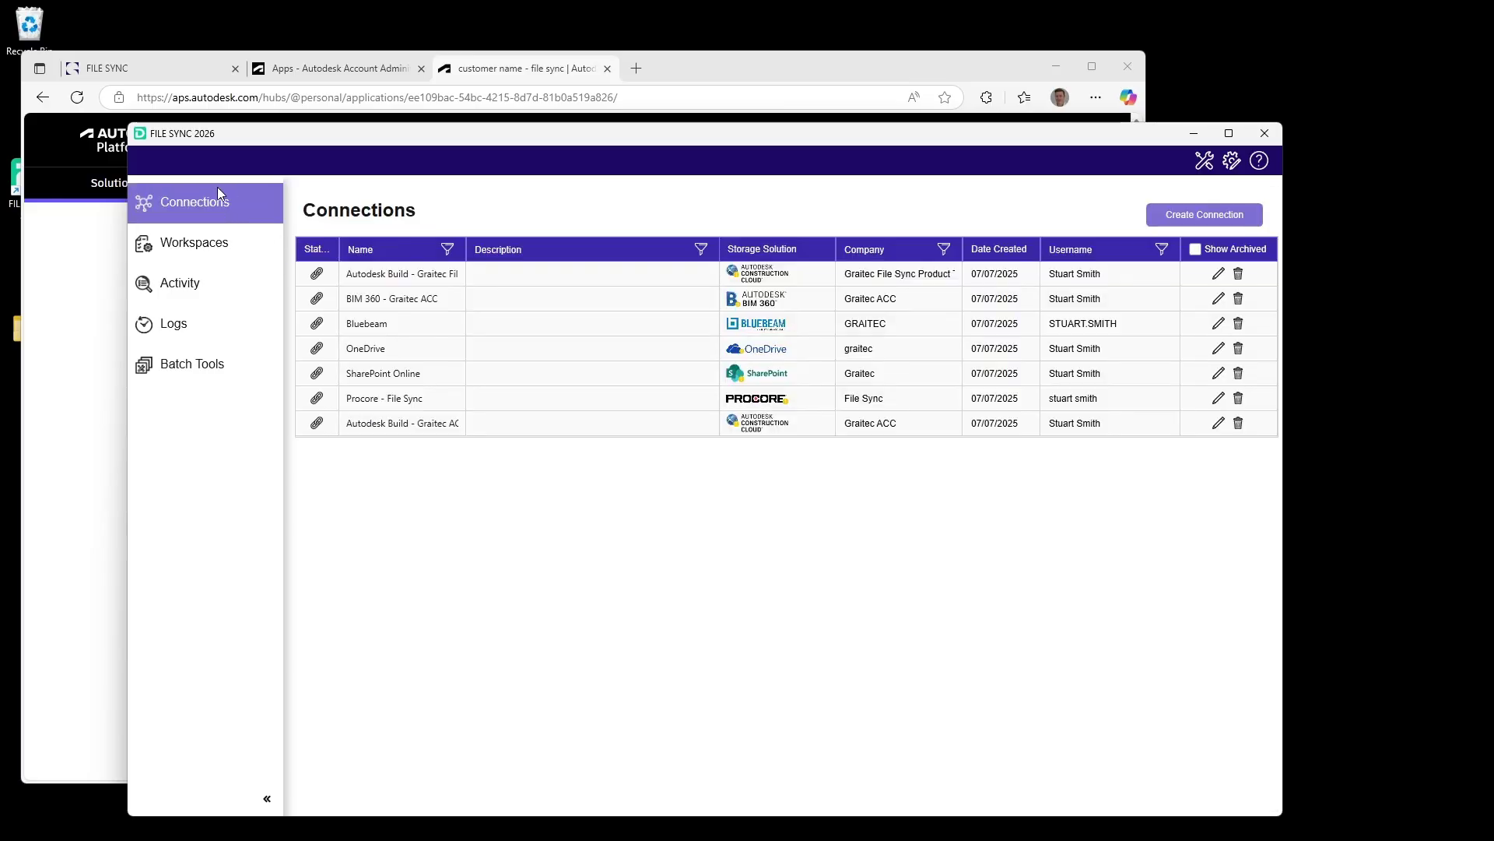
left_click_drag(368, 149, 336, 108)
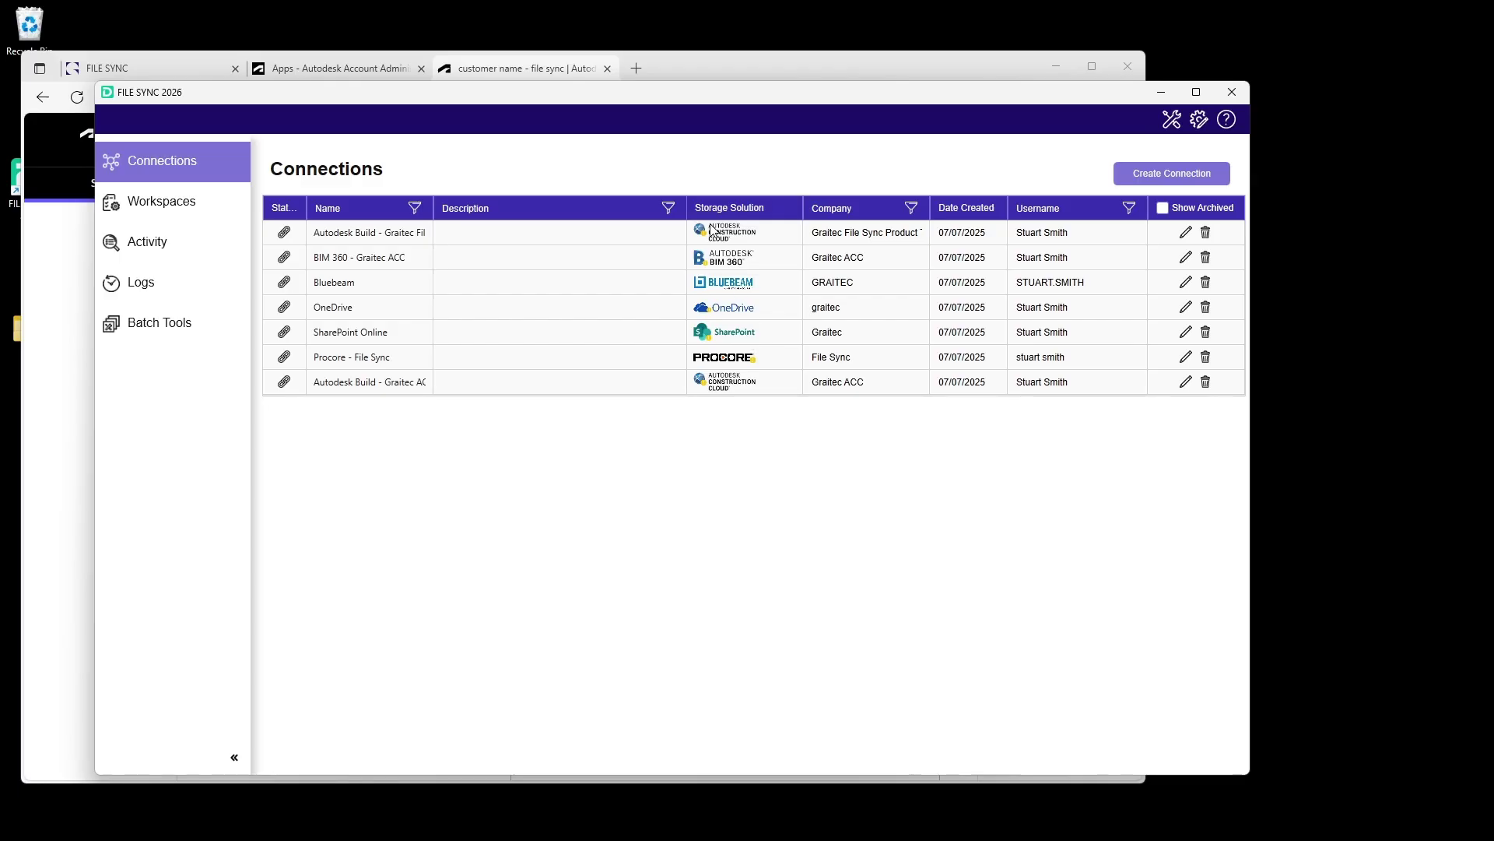
left_click(1186, 234)
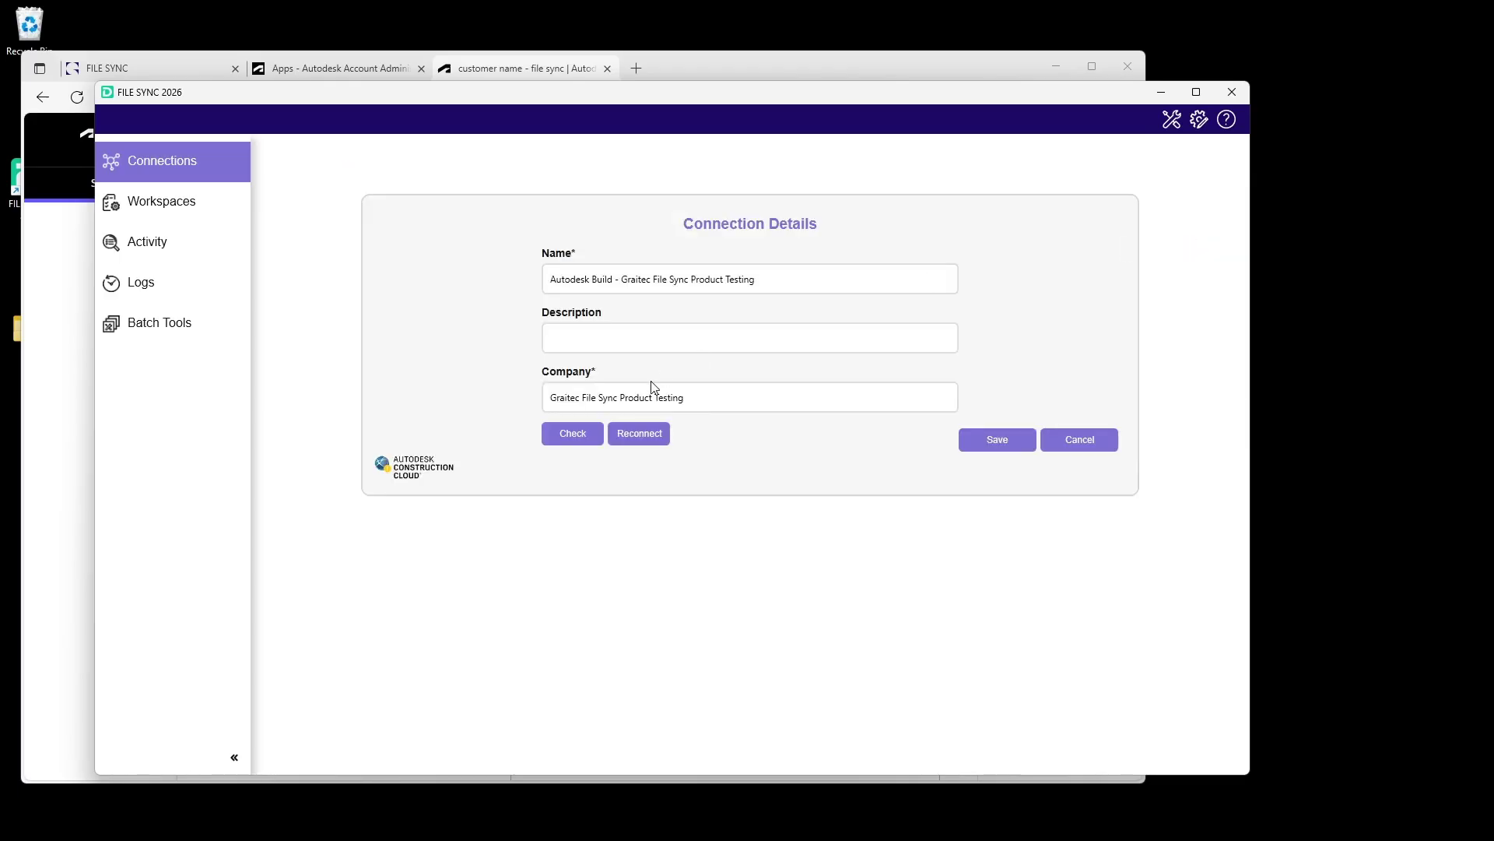
left_click(645, 438)
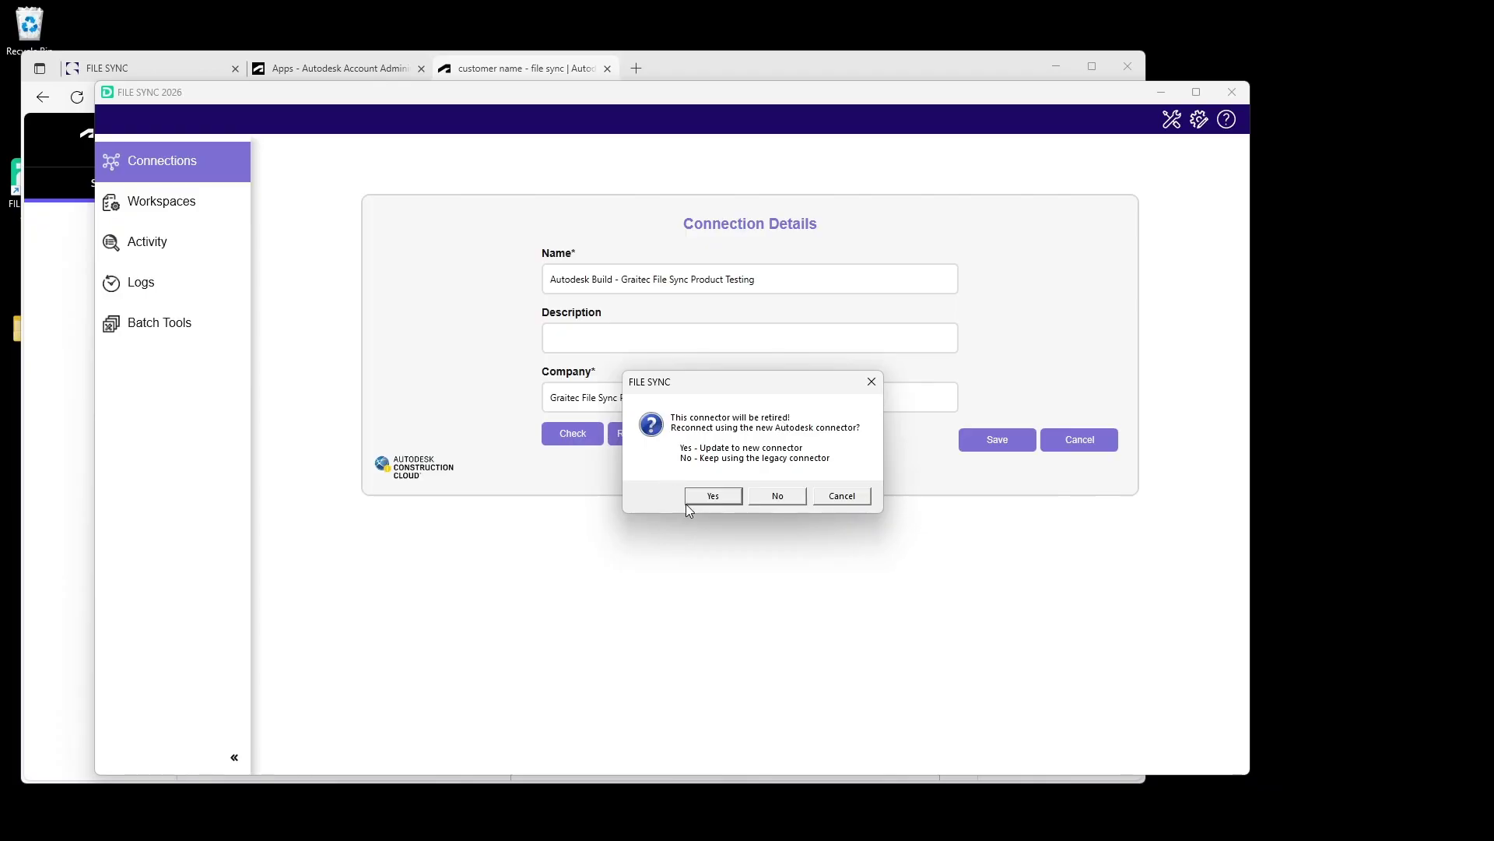
left_click(715, 499)
left_click(714, 497)
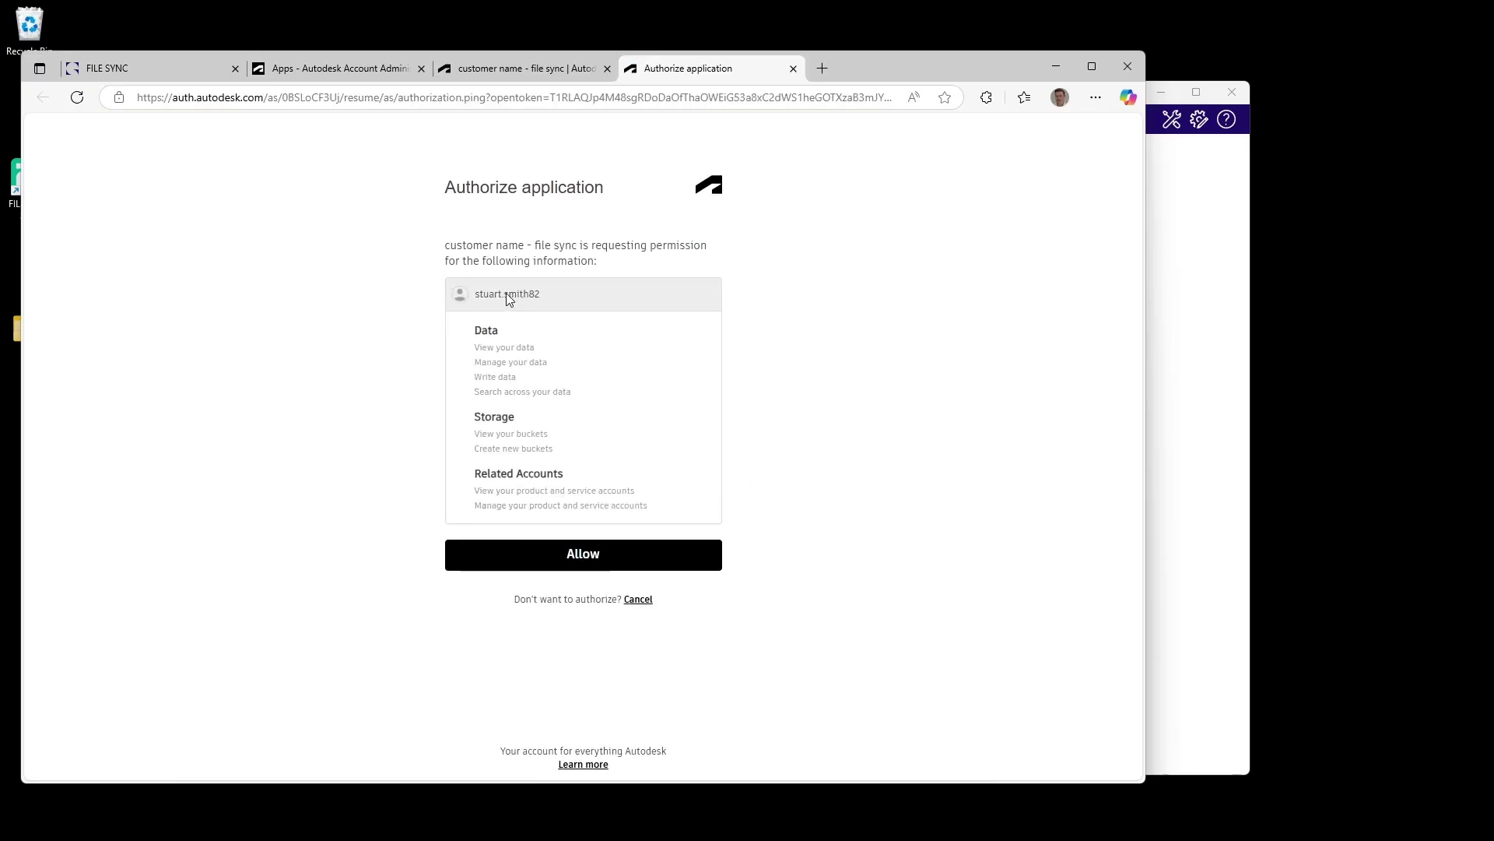
- Allow the "customer name - file sync" application the requested Autodesk permissions and save the connection's details in FILE SYNC 2026
left_click(584, 570)
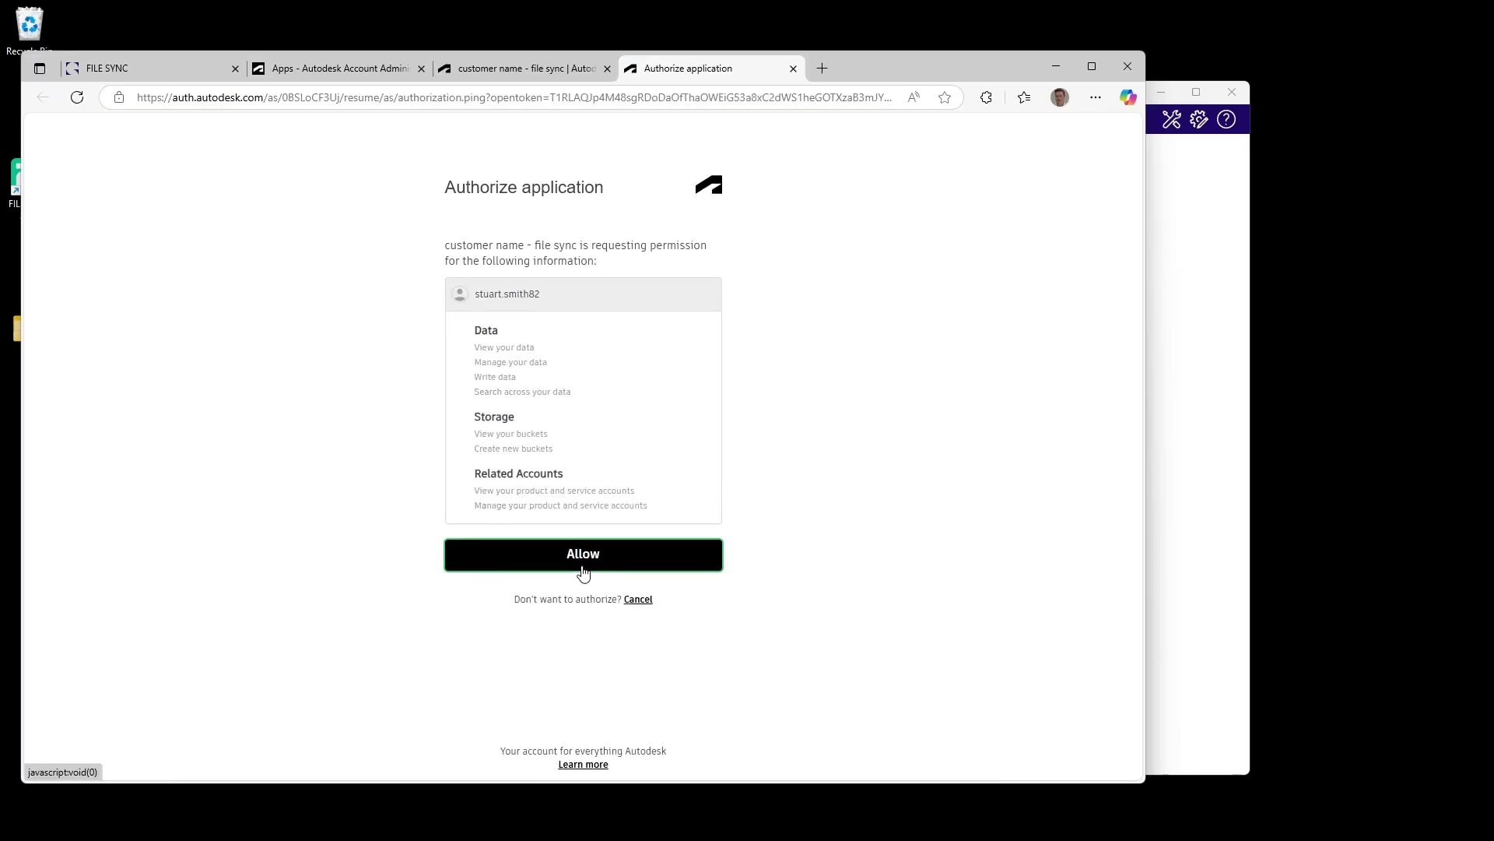
left_click(1056, 67)
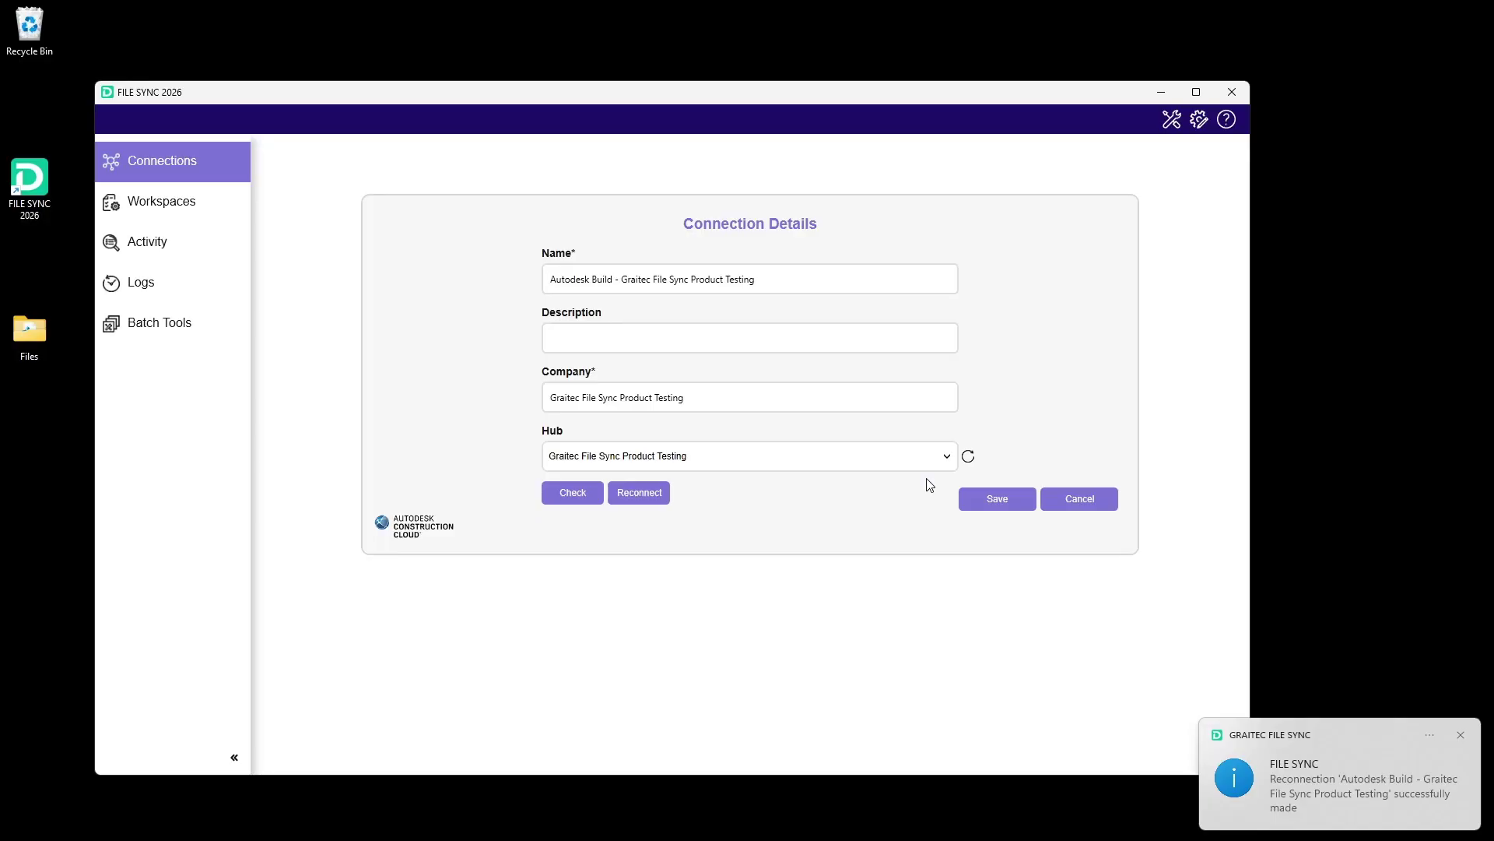
left_click(990, 501)
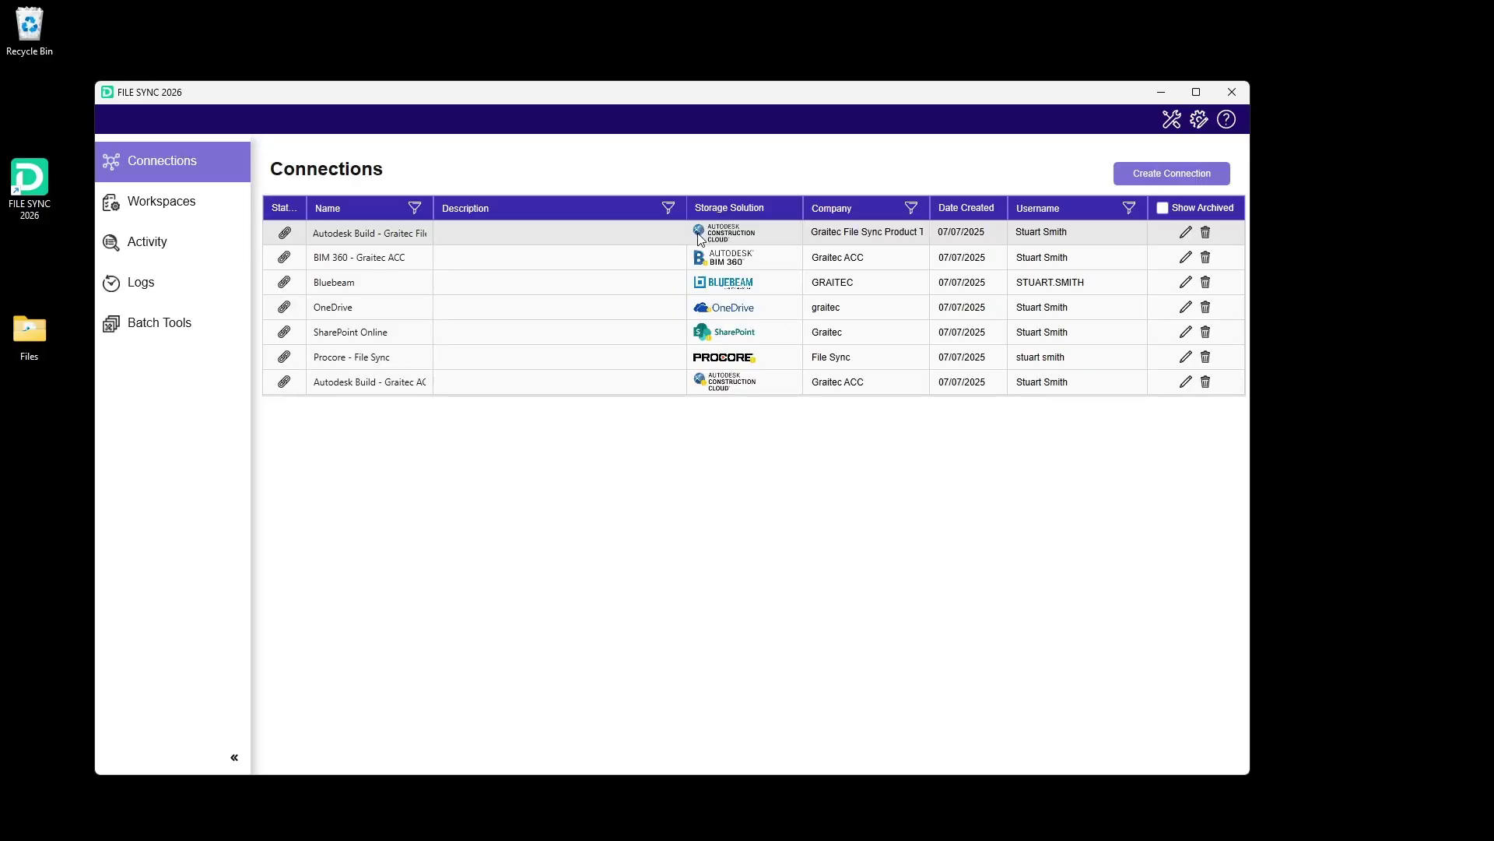